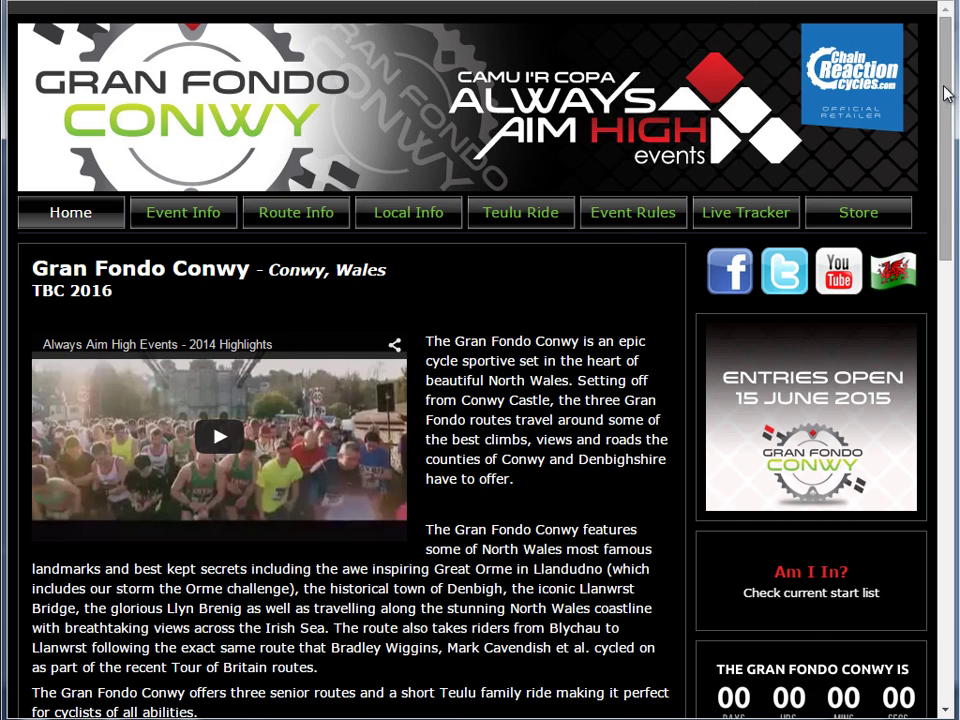
# - View the Gran Fondo Conwy route information and scroll down through its routes table
pyautogui.moveTo(945, 90); pyautogui.dragTo(955, 152)
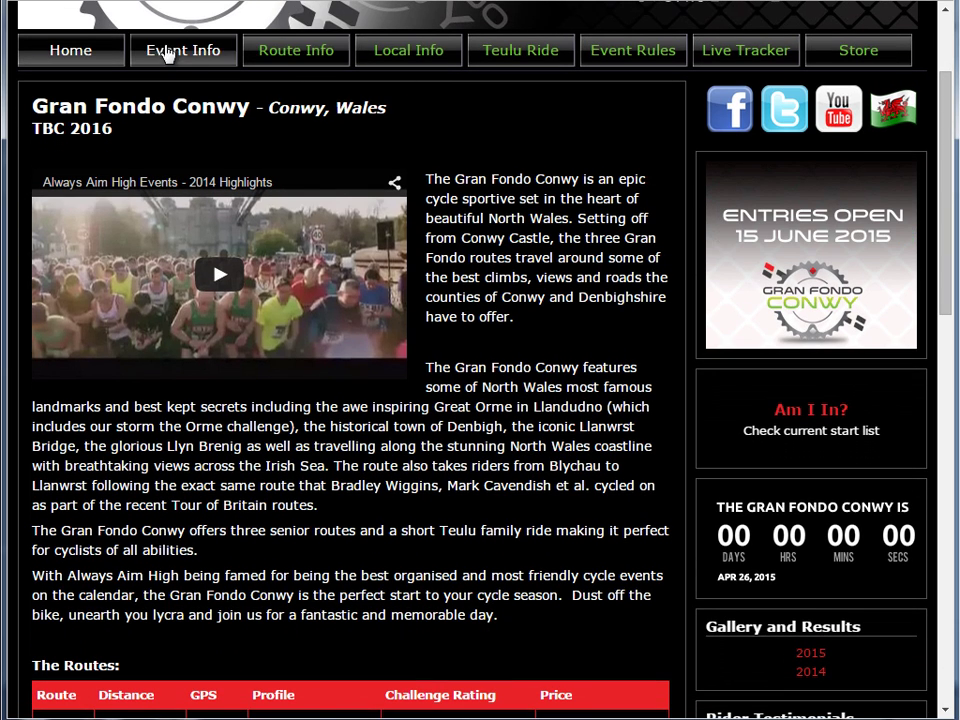
pyautogui.click(277, 57)
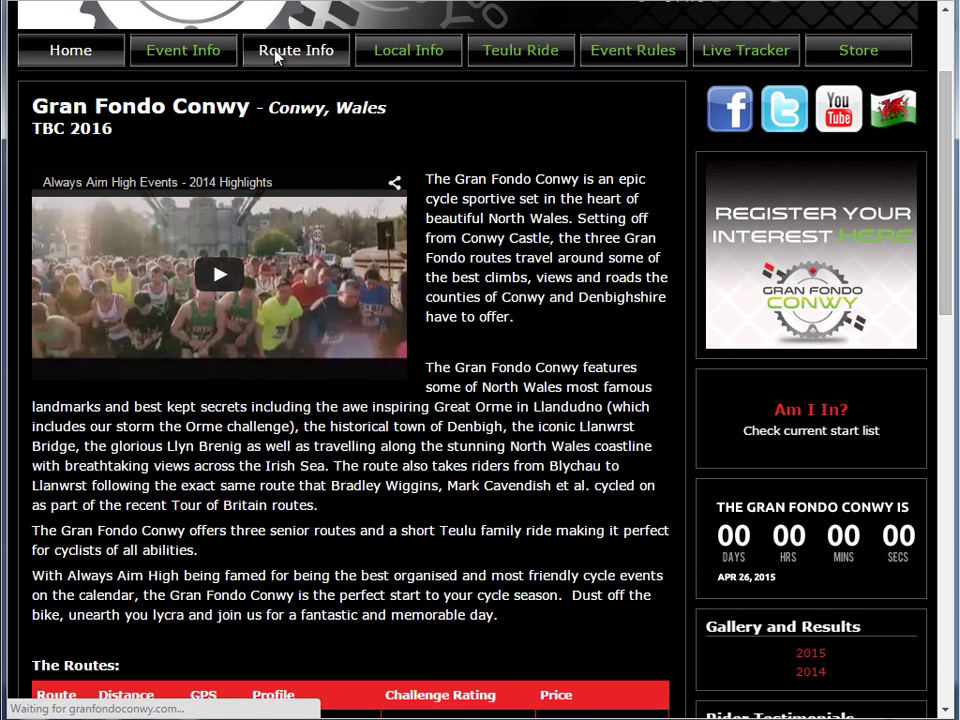
pyautogui.scroll(-2, 205, 335)
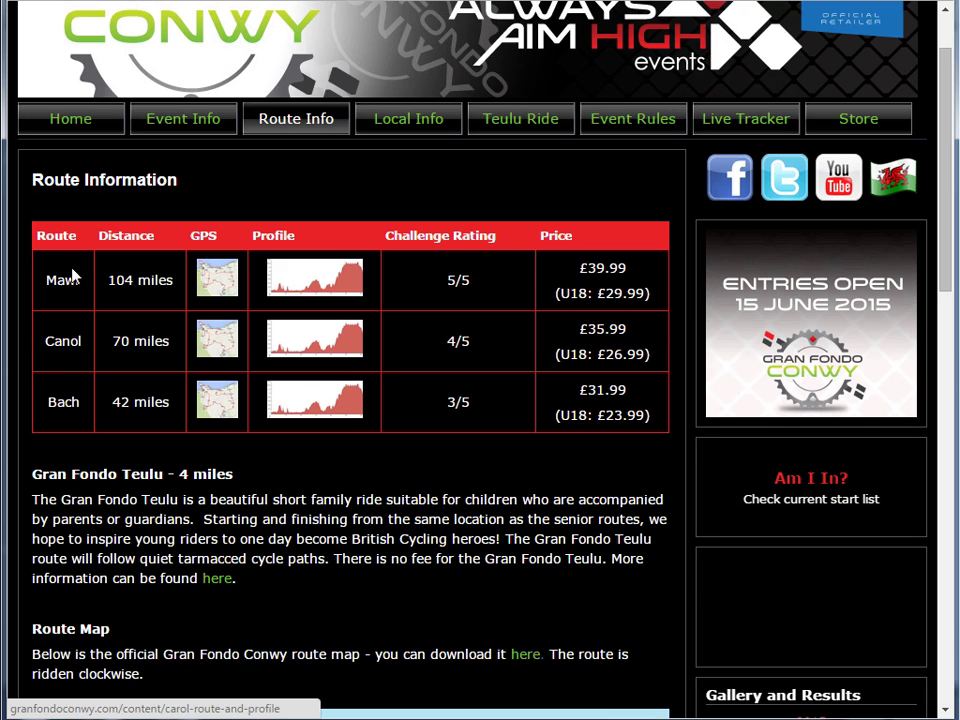
pyautogui.scroll(-2, 165, 465)
pyautogui.scroll(-2, 167, 465)
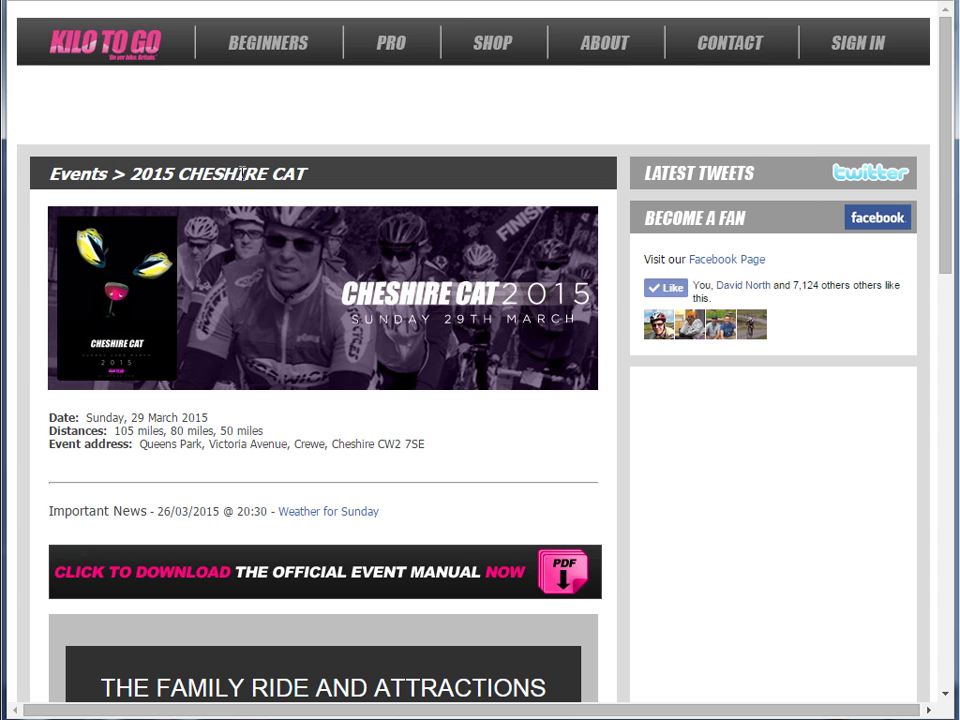
# - Scroll to the routes table and download the GPX track for the 50-mile row
pyautogui.scroll(-10, 367, 390)
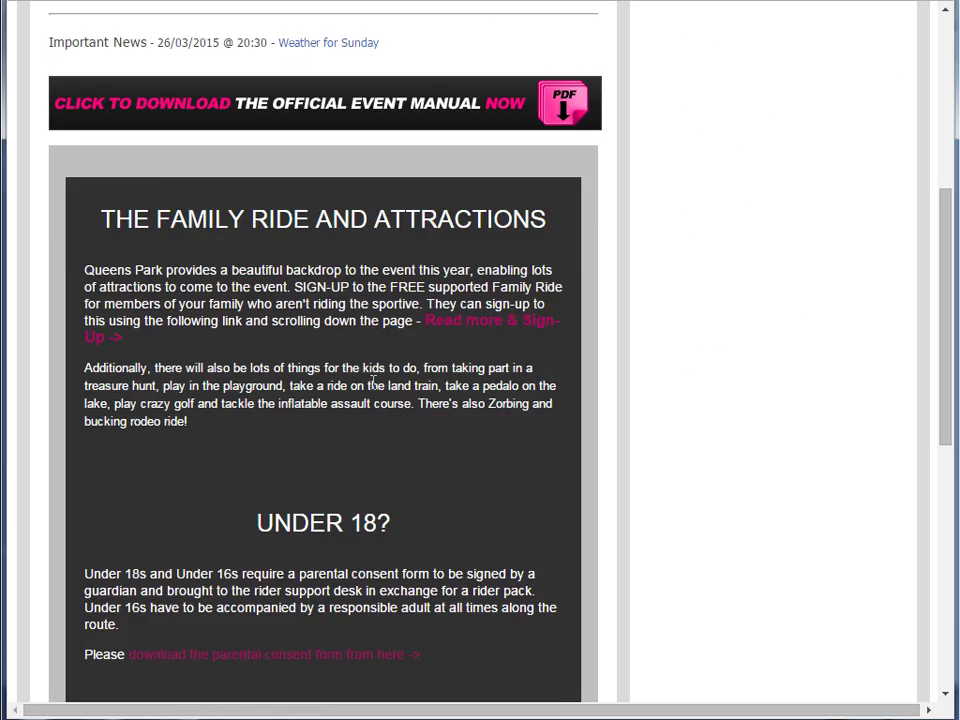
pyautogui.scroll(-1, 367, 390)
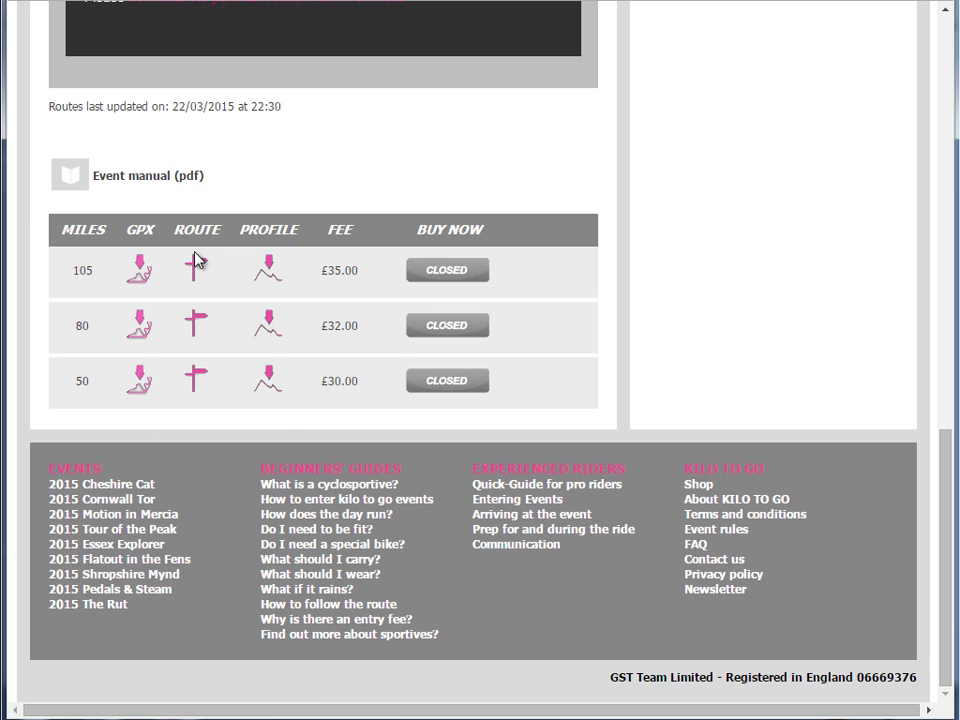
pyautogui.click(139, 384)
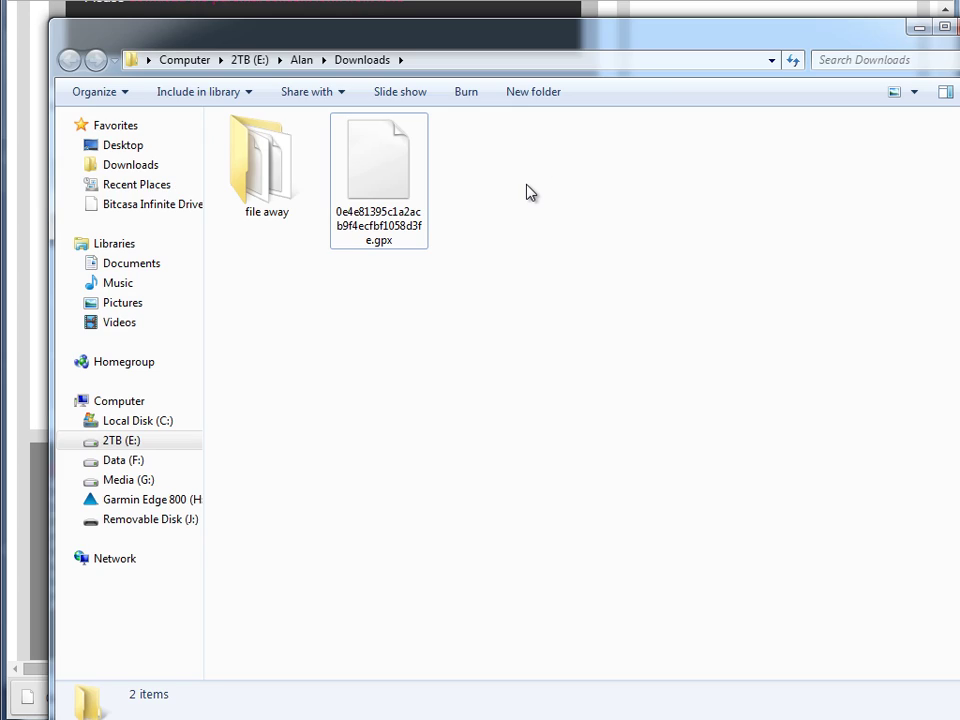
# - Rename the downloaded GPX file to 'cheshire cat.gpx', fixing a typo, and reselect it
pyautogui.click(389, 183)
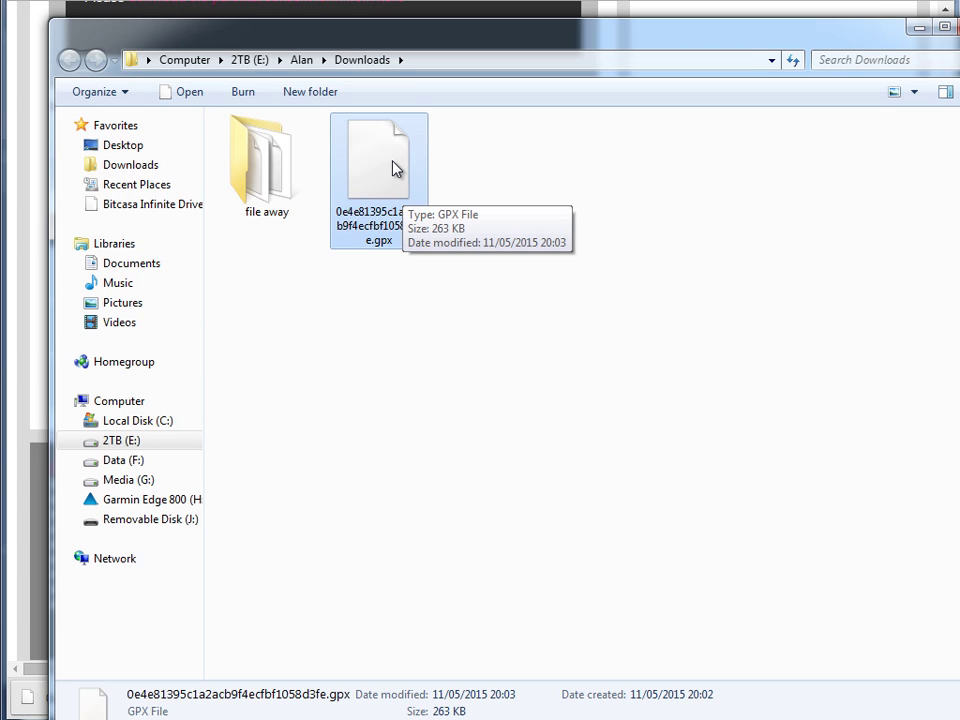
pyautogui.press('F2')
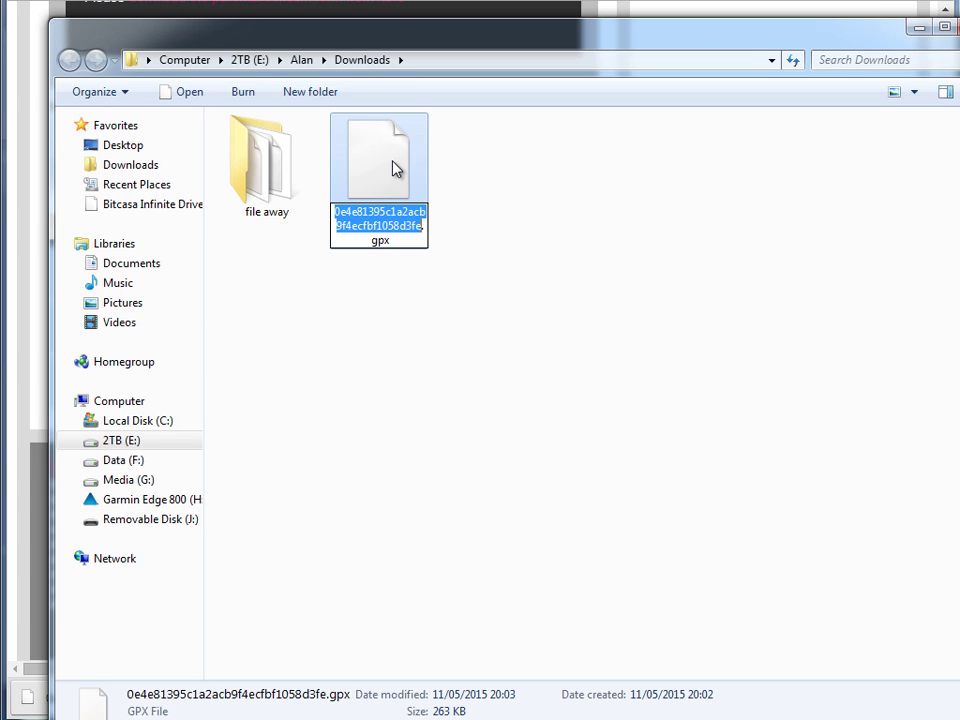
pyautogui.write('cheshjire')
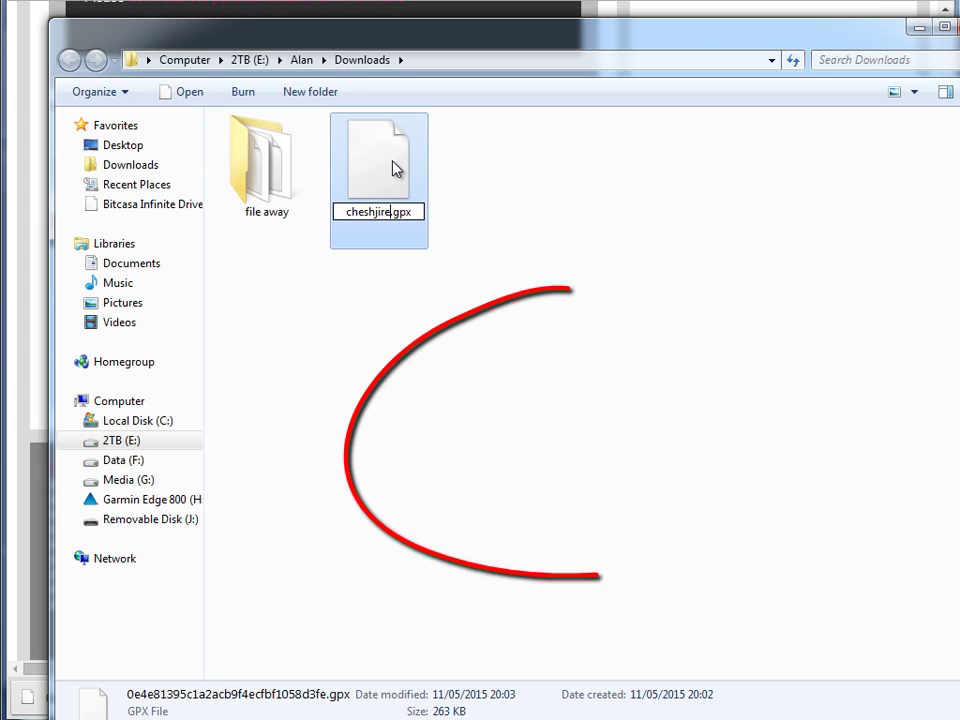
pyautogui.press('BackSpace')
pyautogui.press('BackSpace')
pyautogui.press('BackSpace')
pyautogui.press('BackSpace')
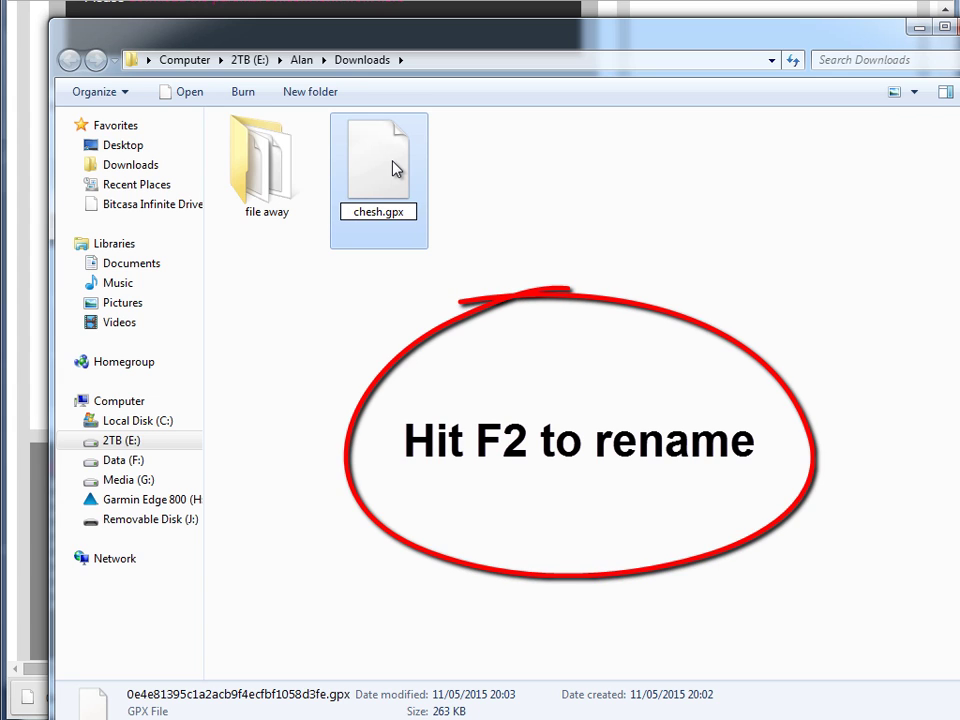
pyautogui.write('ire cat')
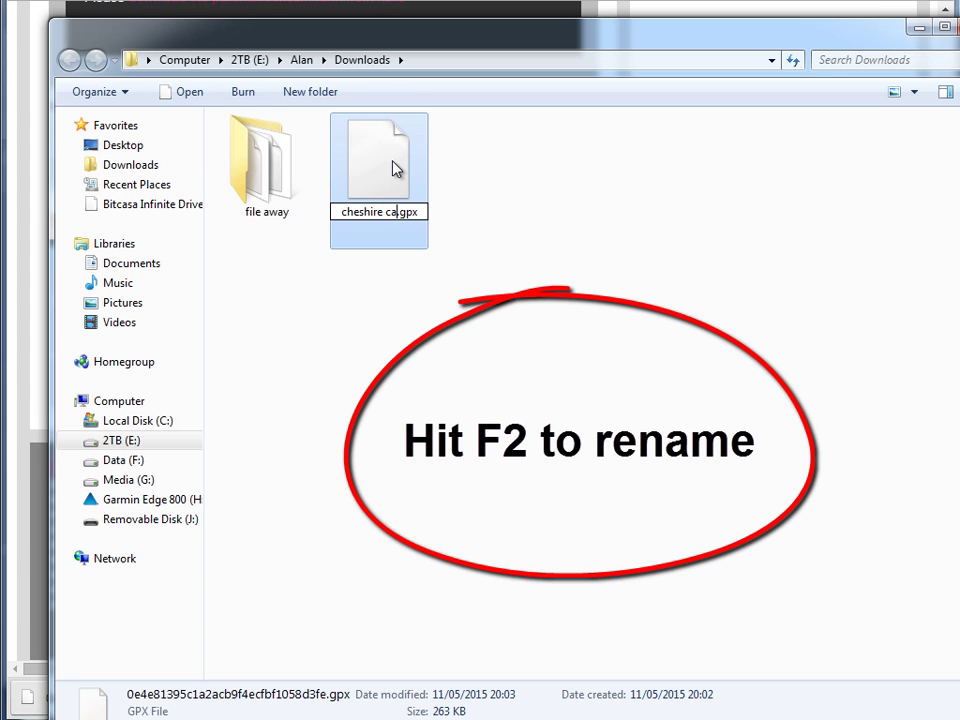
pyautogui.press('Return')
pyautogui.click(473, 304)
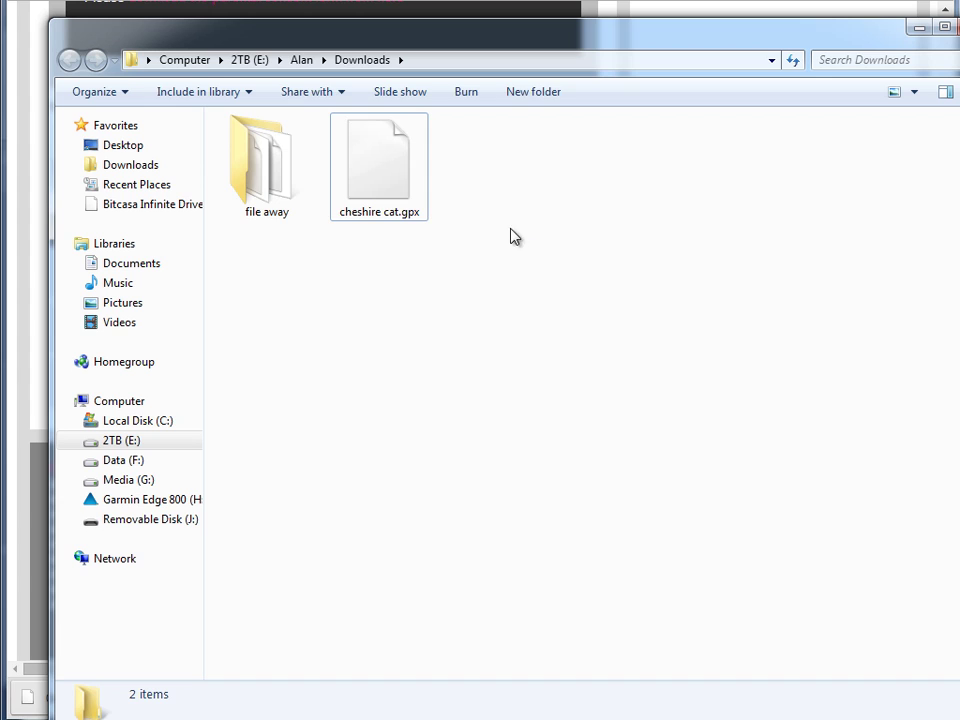
pyautogui.click(372, 166)
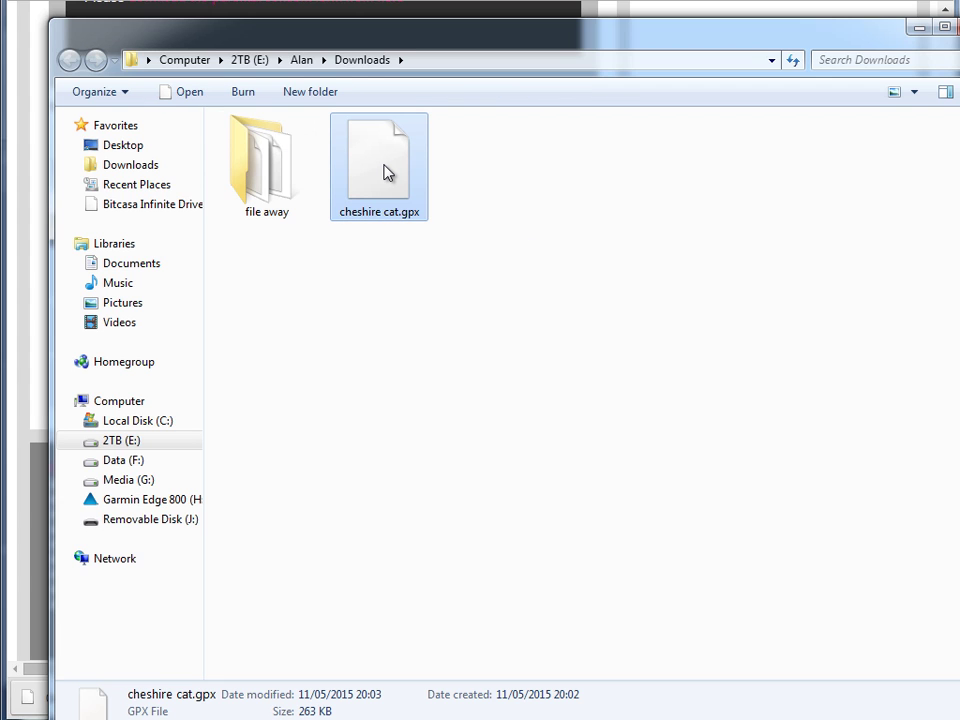
pyautogui.rightClick(384, 165)
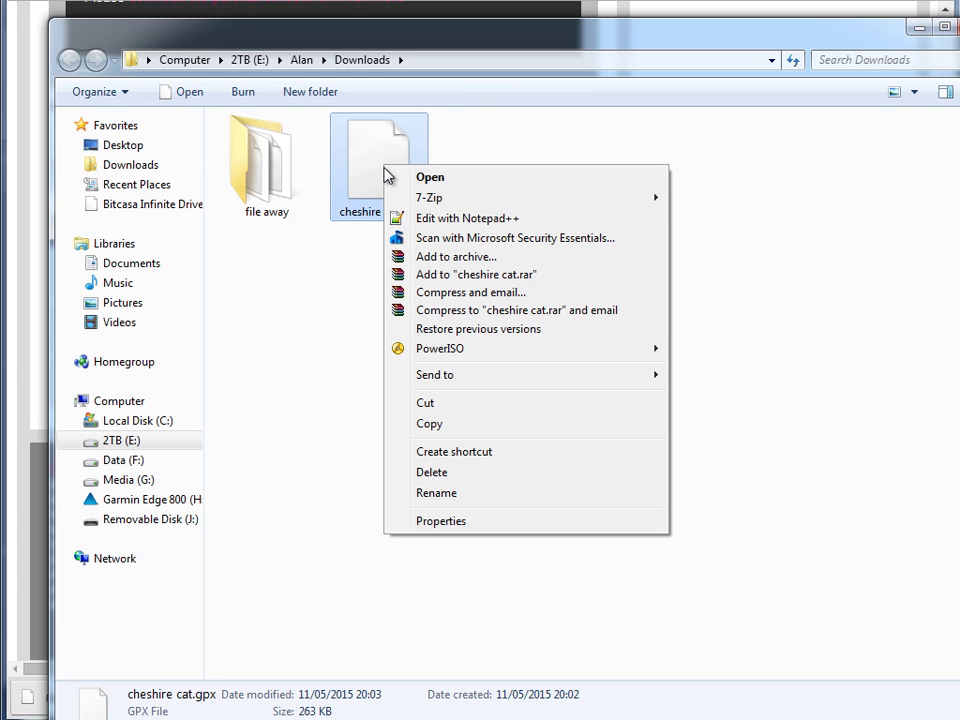
pyautogui.click(495, 220)
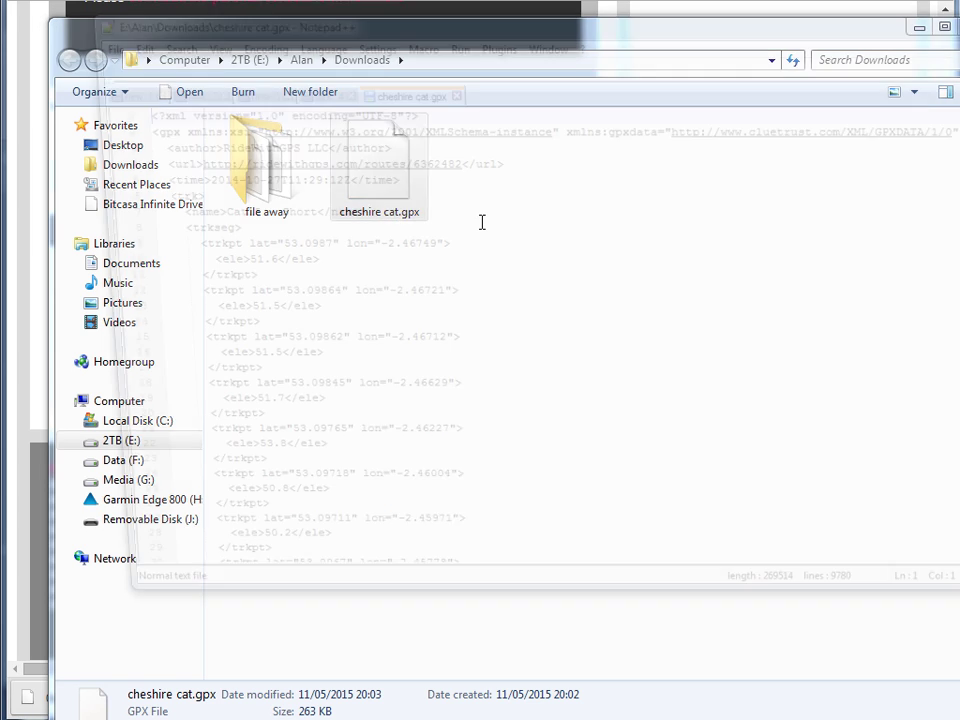
pyautogui.click(930, 458)
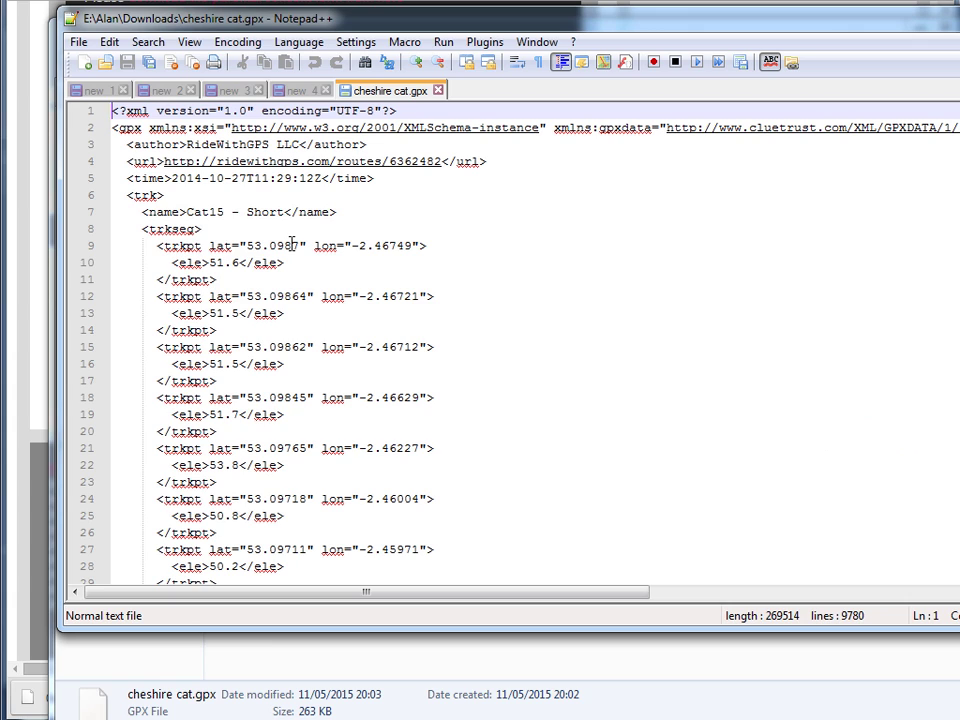
pyautogui.click(157, 213)
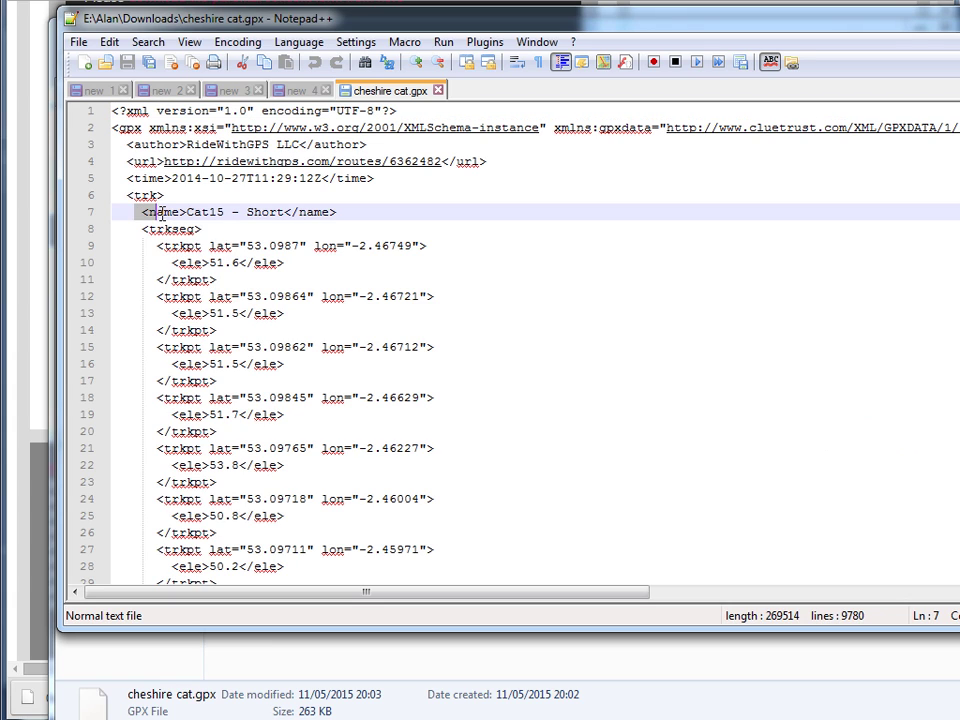
pyautogui.click(243, 213)
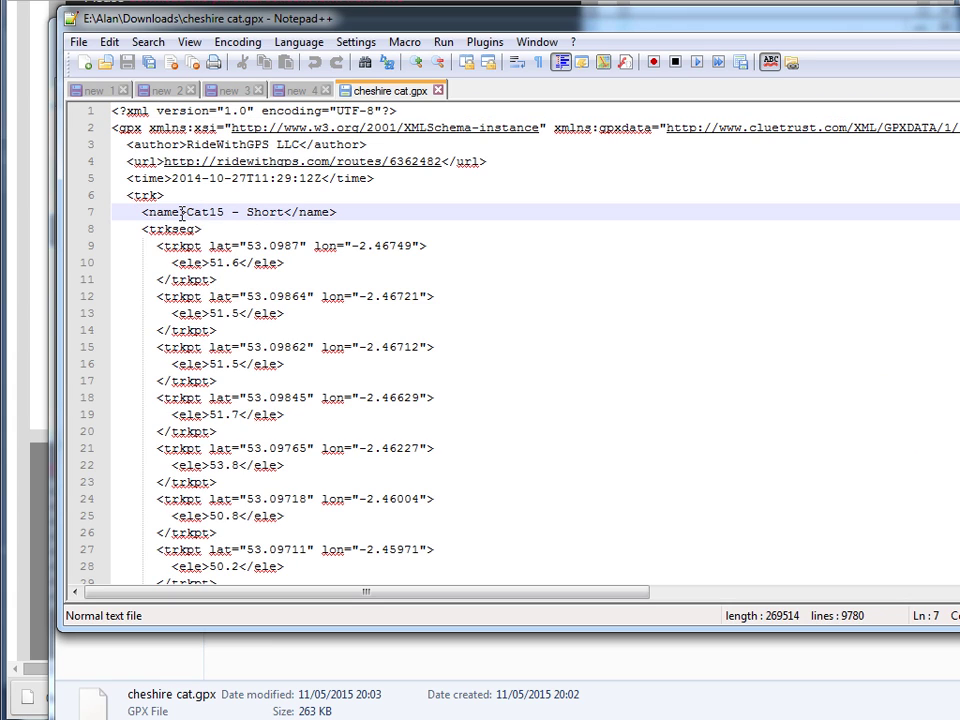
pyautogui.moveTo(186, 212); pyautogui.dragTo(284, 212)
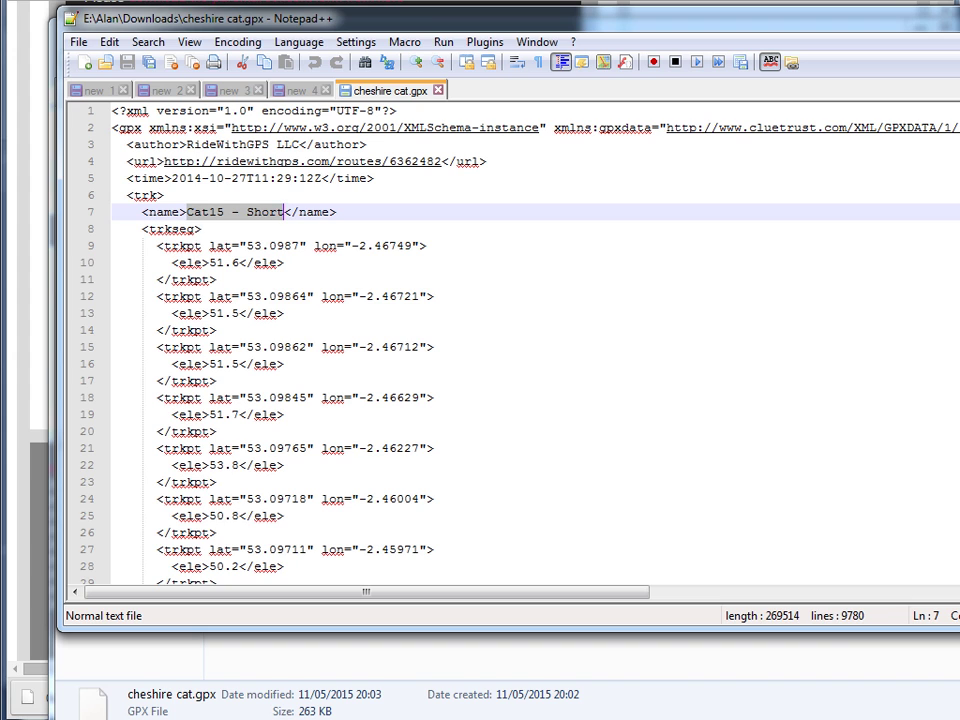
# - Close the text editor and reposition the Explorer window with cheshire cat.gpx selected
pyautogui.hotkey('alt', 'F4')
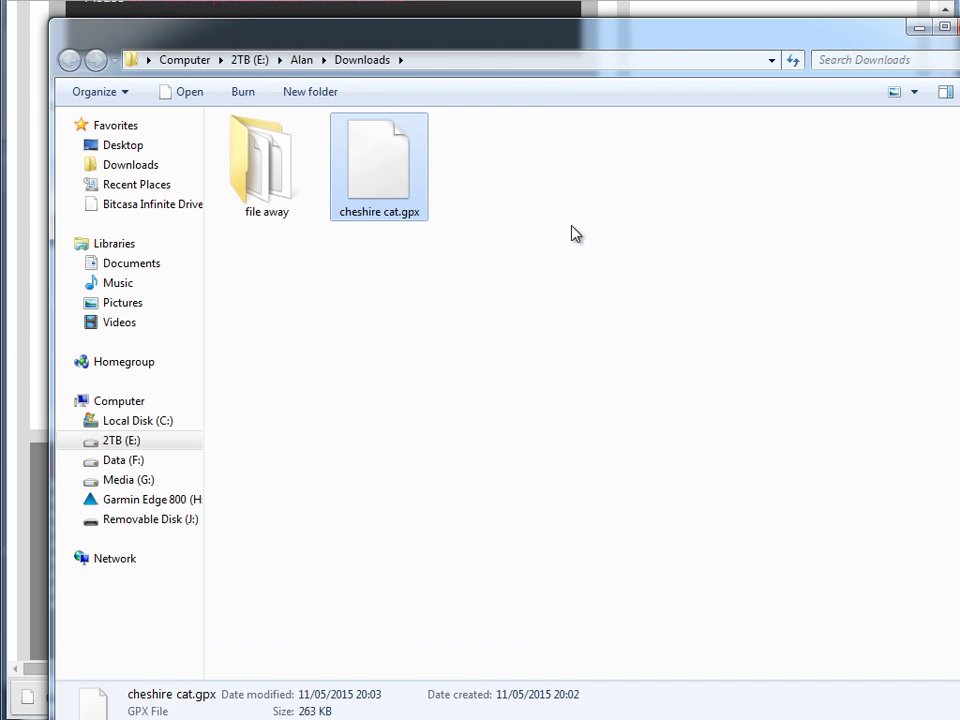
pyautogui.click(543, 178)
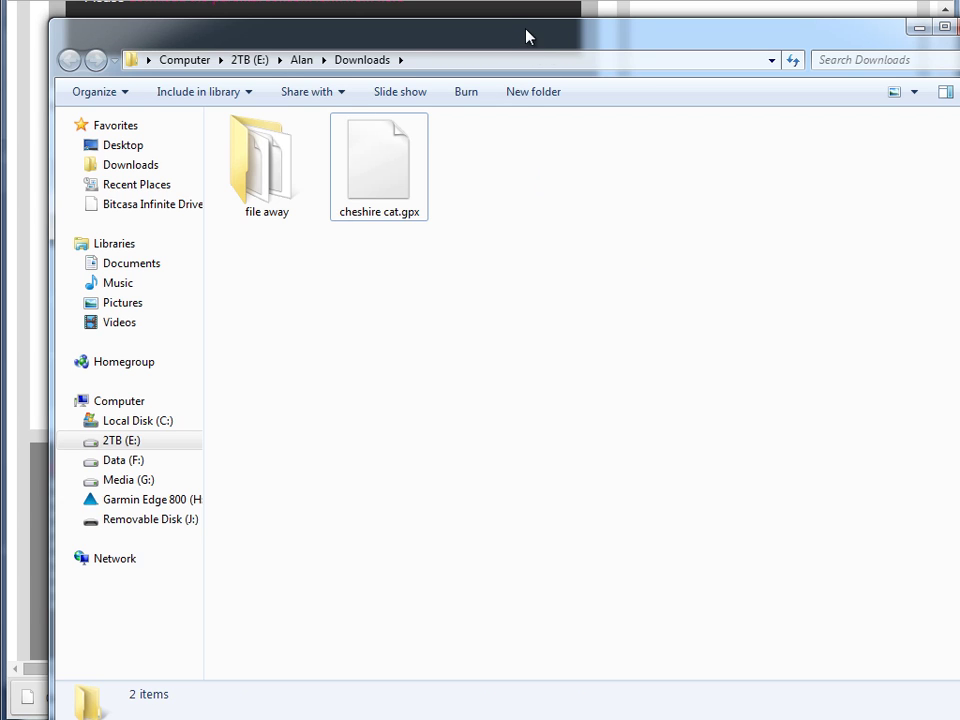
pyautogui.moveTo(527, 36)
pyautogui.mouseDown()
pyautogui.moveTo(568, 41)
pyautogui.moveTo(539, 40)
pyautogui.mouseUp()
pyautogui.click(403, 186)
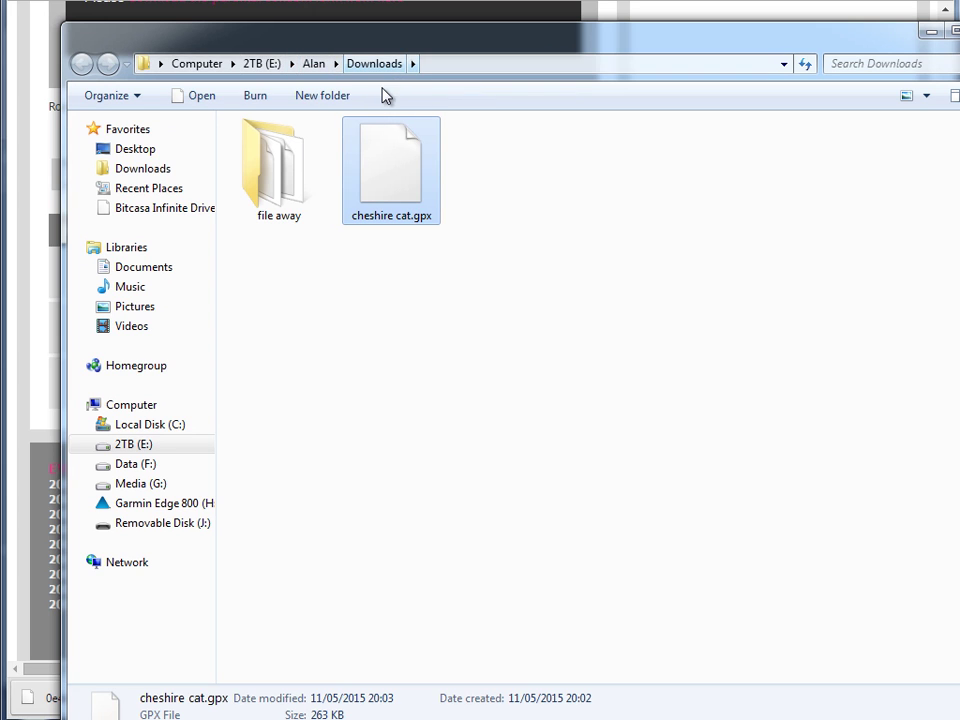
pyautogui.moveTo(518, 48); pyautogui.dragTo(540, 79)
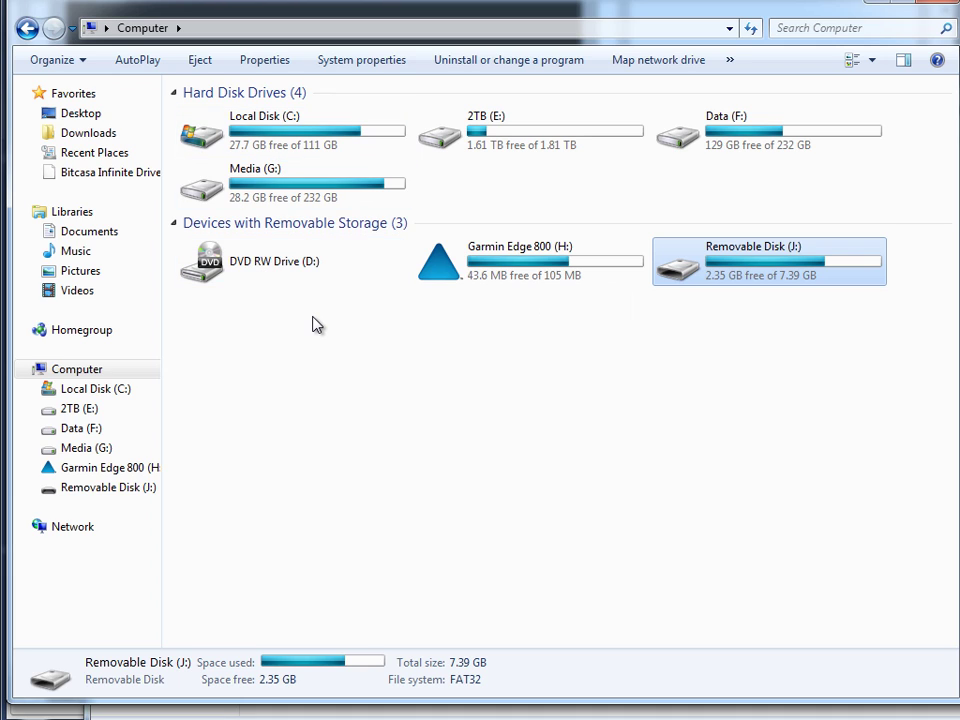
# - Compare the Garmin Edge 800 (H:) drive with the Removable Disk (J:) SD card, ending on H:
pyautogui.click(521, 279)
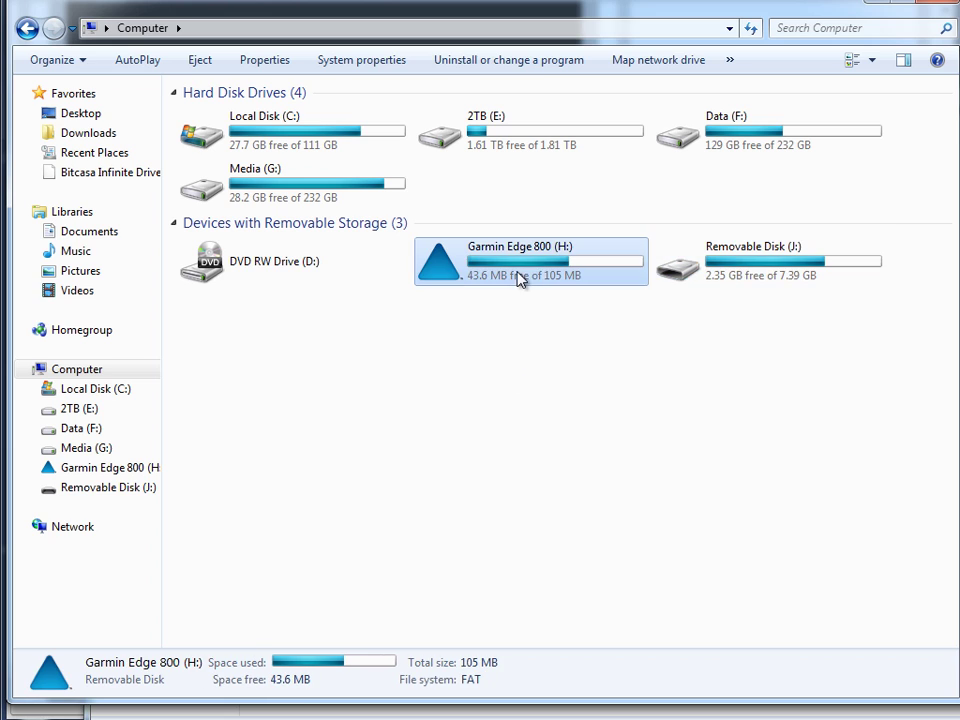
pyautogui.click(763, 273)
pyautogui.click(518, 270)
pyautogui.click(736, 274)
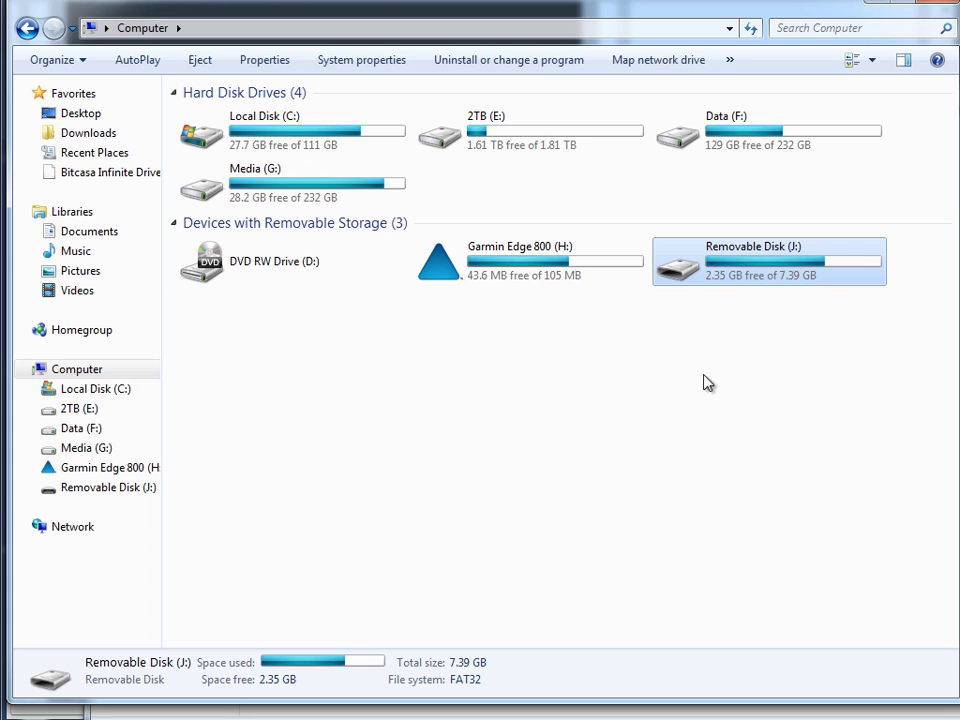
pyautogui.click(458, 272)
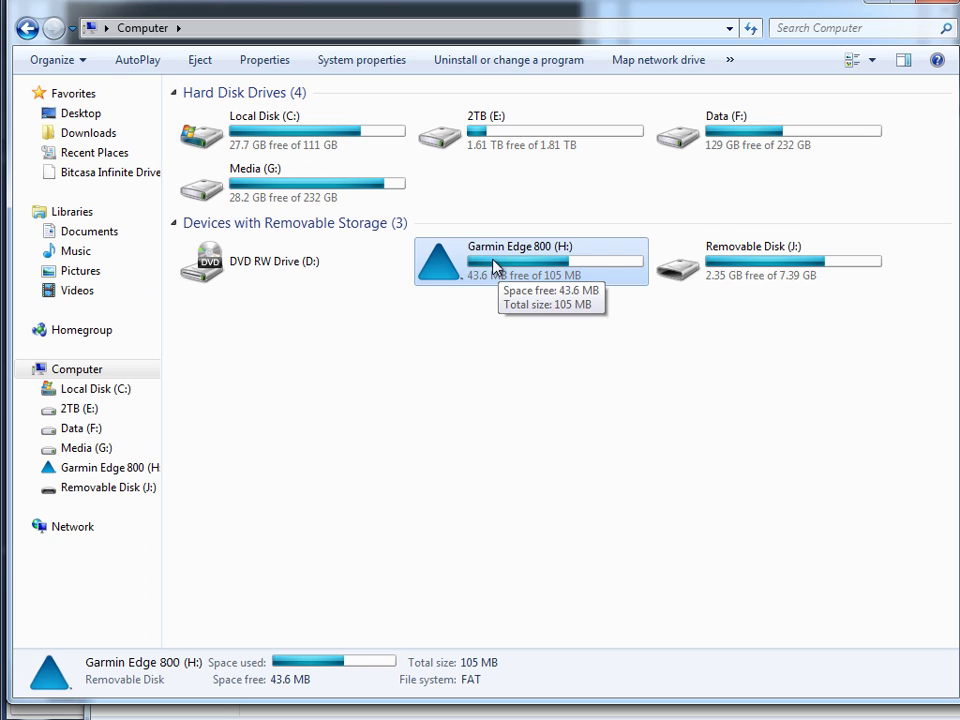
pyautogui.click(749, 274)
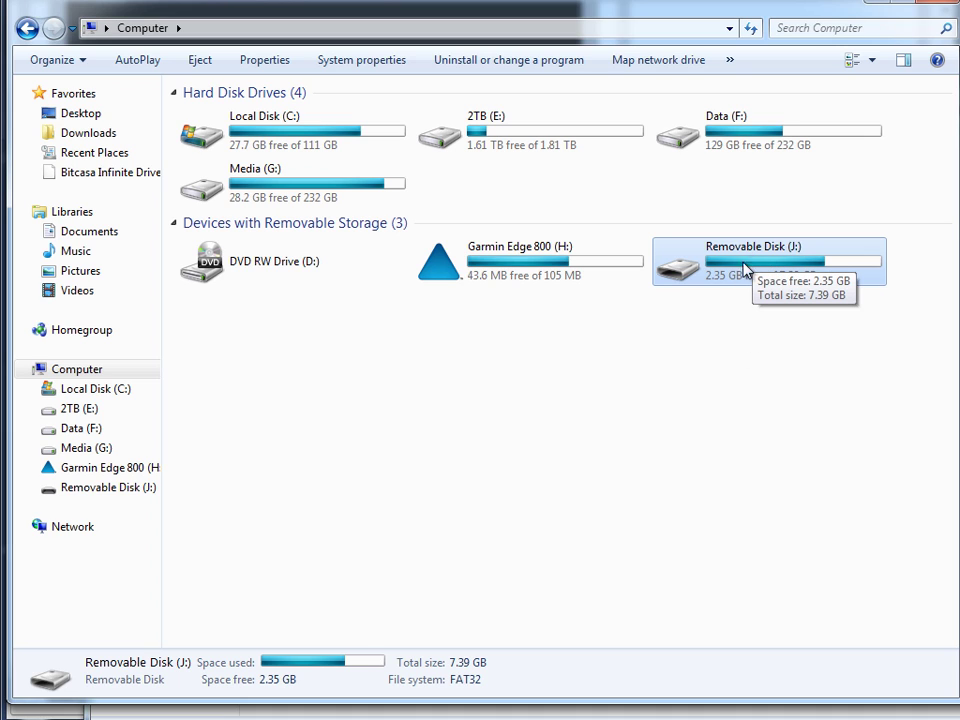
pyautogui.click(528, 268)
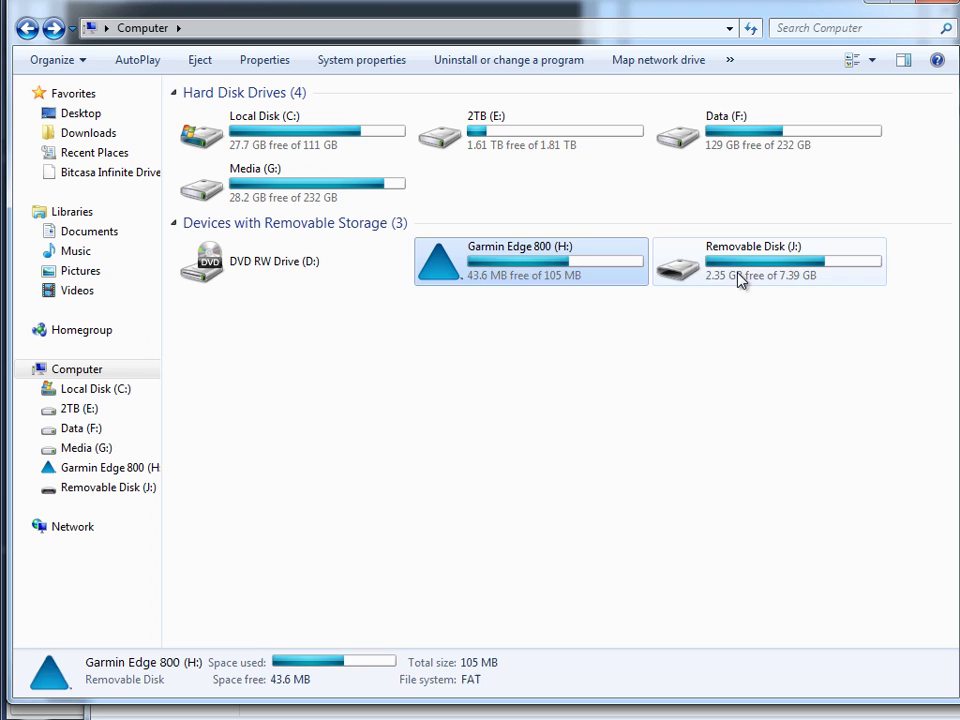
pyautogui.click(739, 279)
pyautogui.click(553, 272)
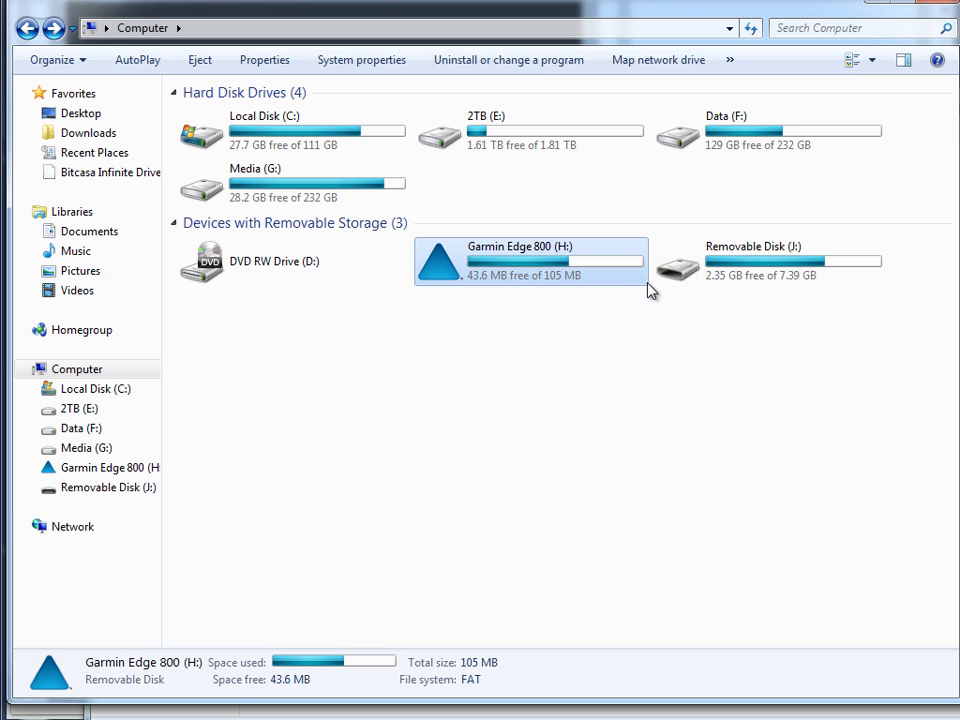
# - Open Garmin Edge 800 (H:), its Garmin folder, and then the empty NewFiles folder
pyautogui.doubleClick(507, 262)
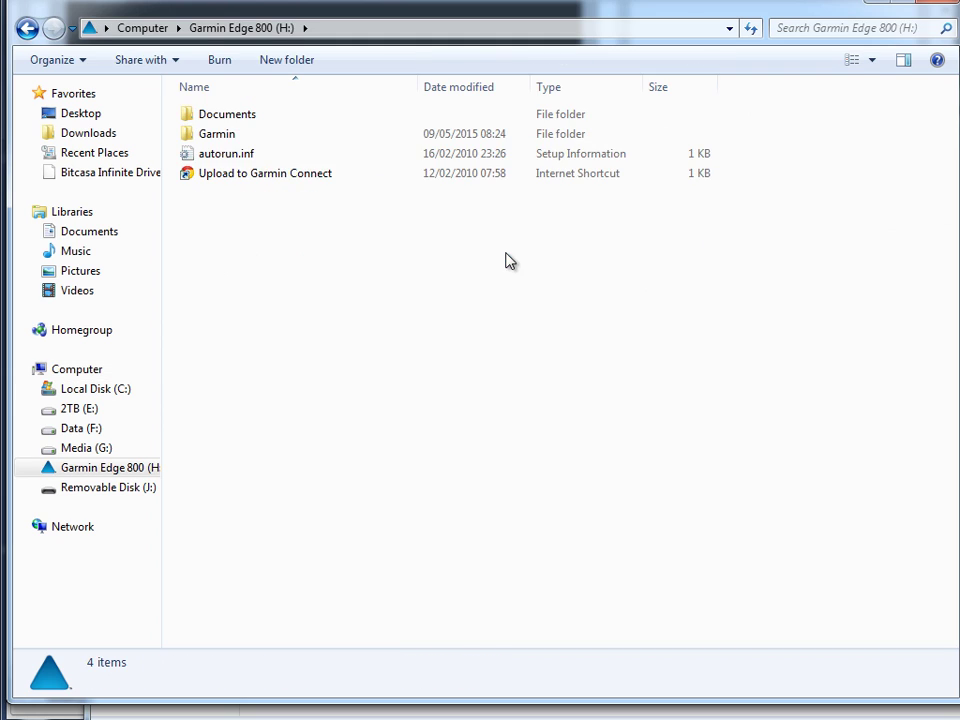
pyautogui.doubleClick(256, 139)
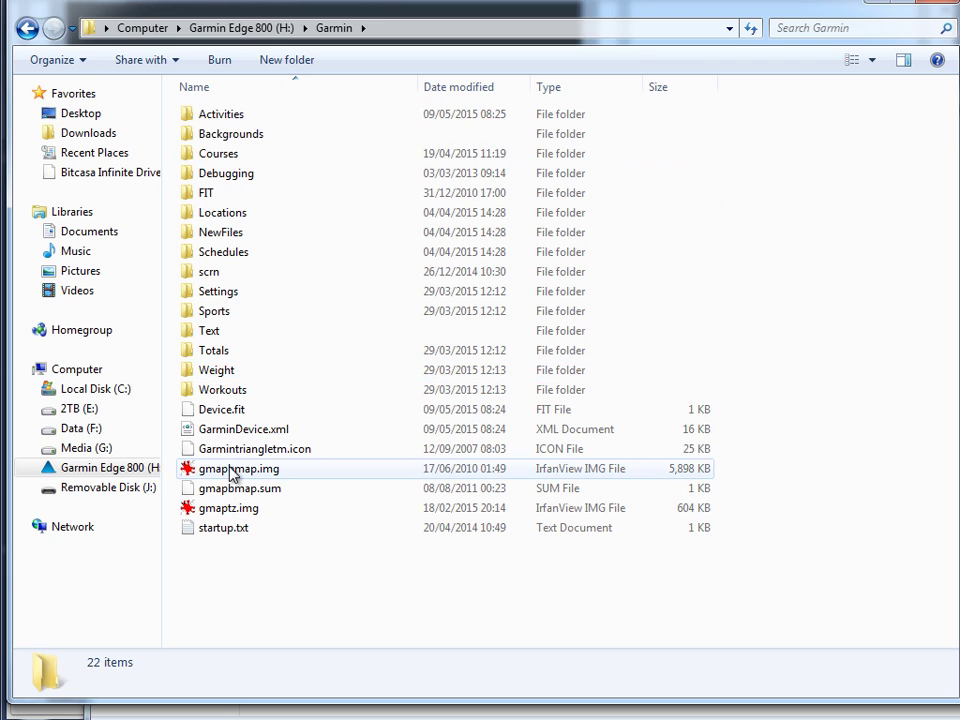
pyautogui.click(263, 236)
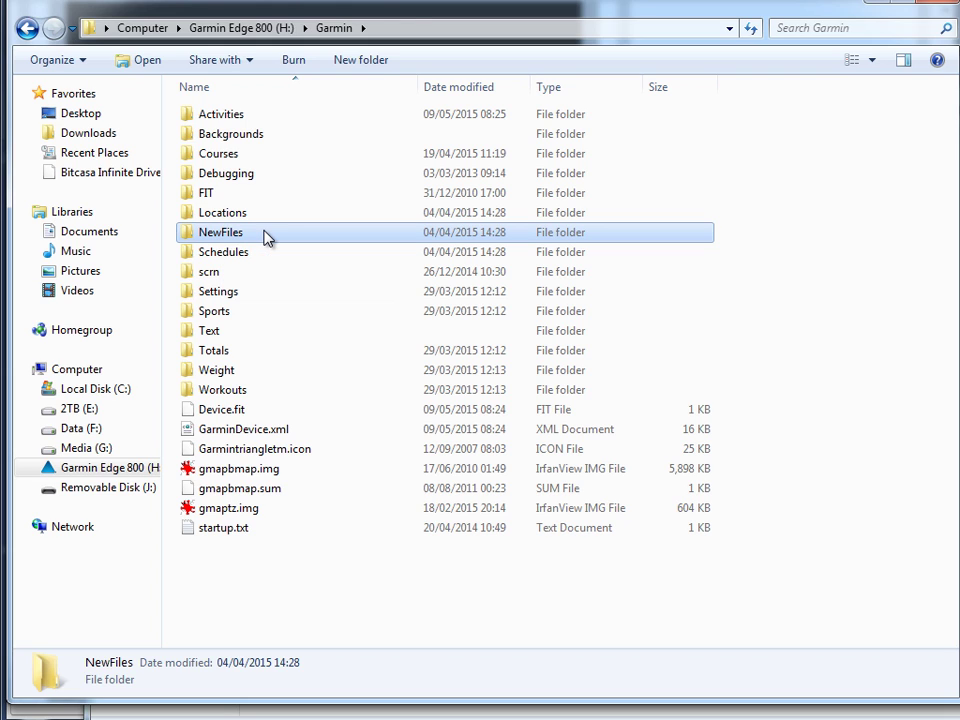
pyautogui.doubleClick(265, 236)
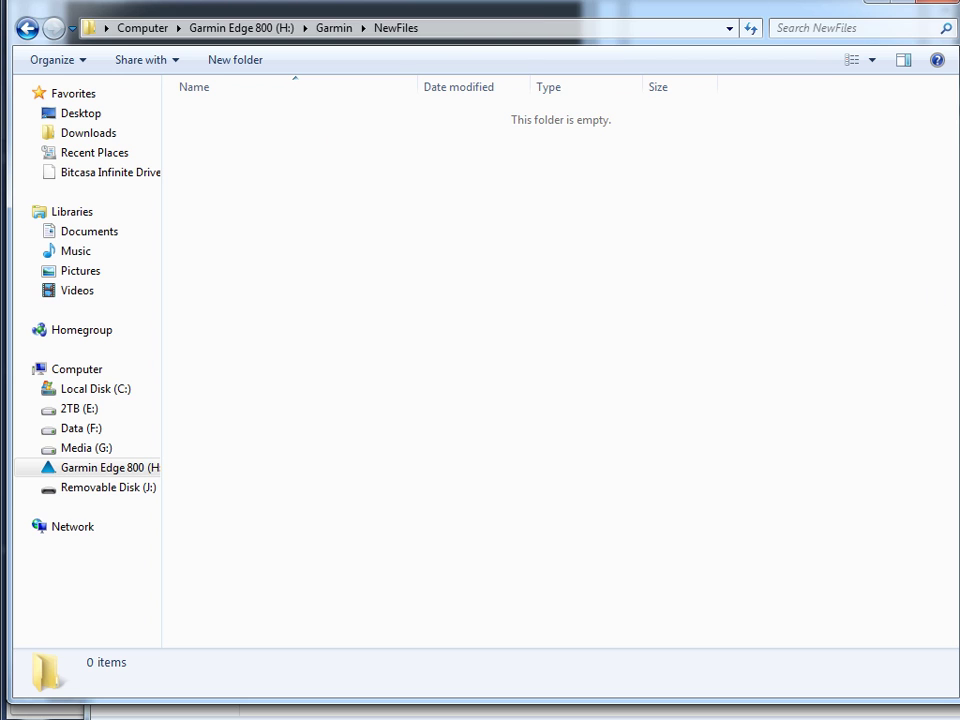
# - Place Downloads beside NewFiles and drag cheshire cat.gpx (264 KB) into NewFiles
pyautogui.moveTo(610, 12); pyautogui.dragTo(812, 122)
pyautogui.moveTo(667, 140); pyautogui.dragTo(722, 133)
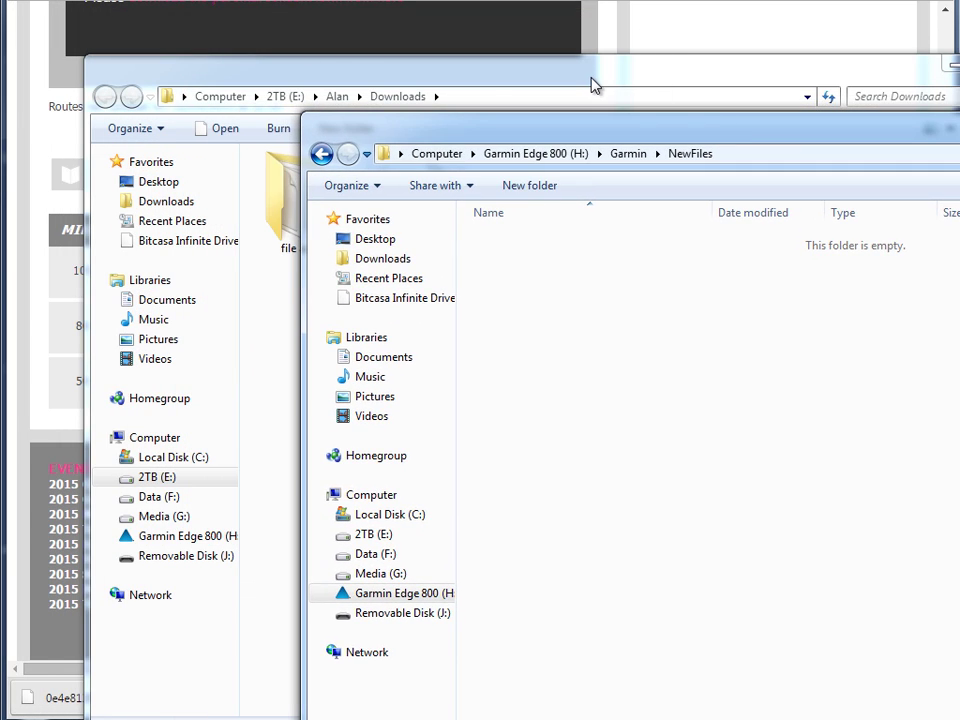
pyautogui.moveTo(491, 76); pyautogui.dragTo(244, 132)
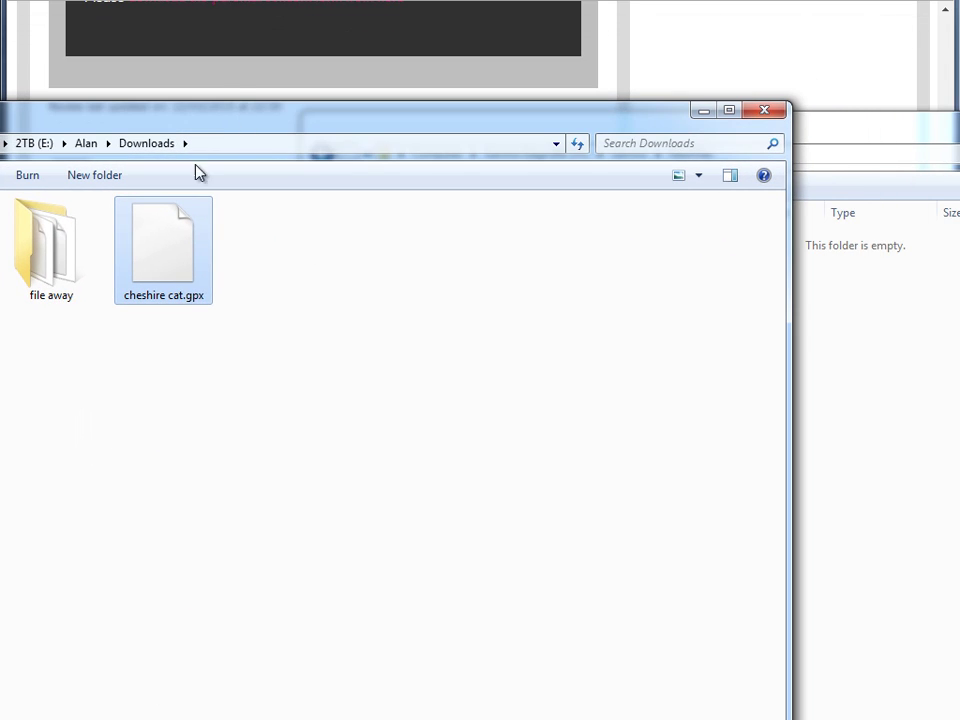
pyautogui.moveTo(158, 264); pyautogui.dragTo(853, 381)
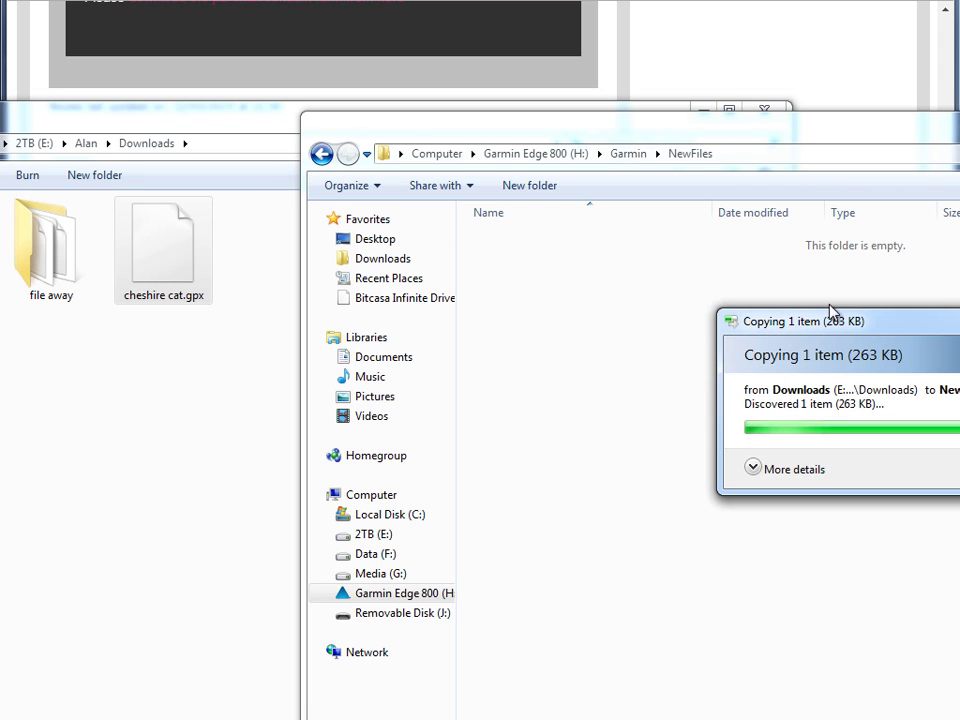
pyautogui.moveTo(831, 313); pyautogui.dragTo(511, 237)
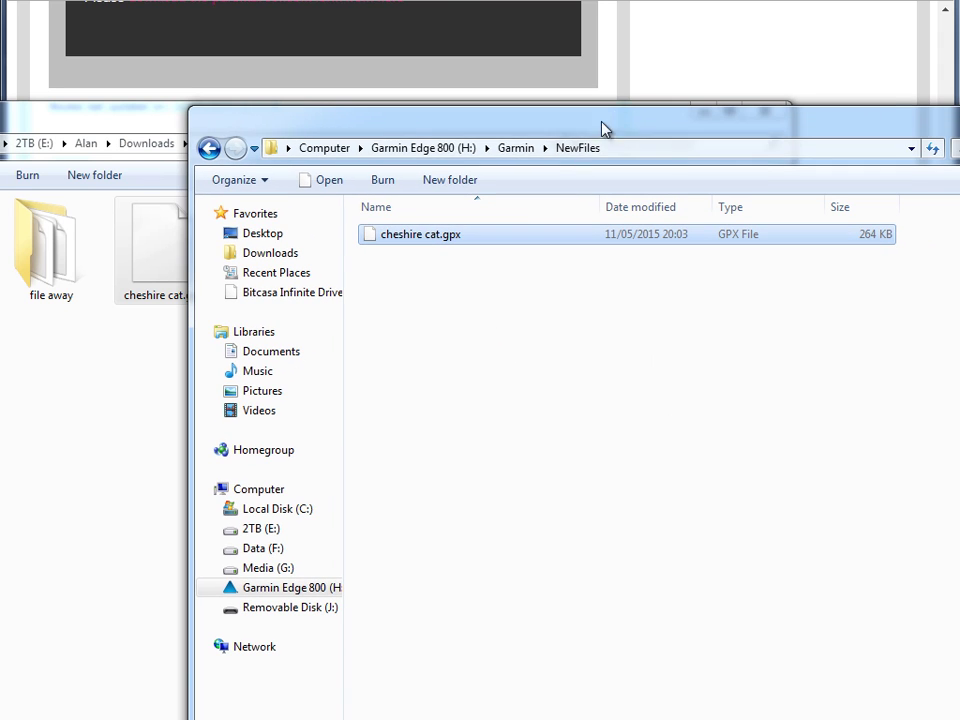
# - Open Removable Disk (J:) in a new Explorer window, showing its single Garmin folder
pyautogui.press('super+e')
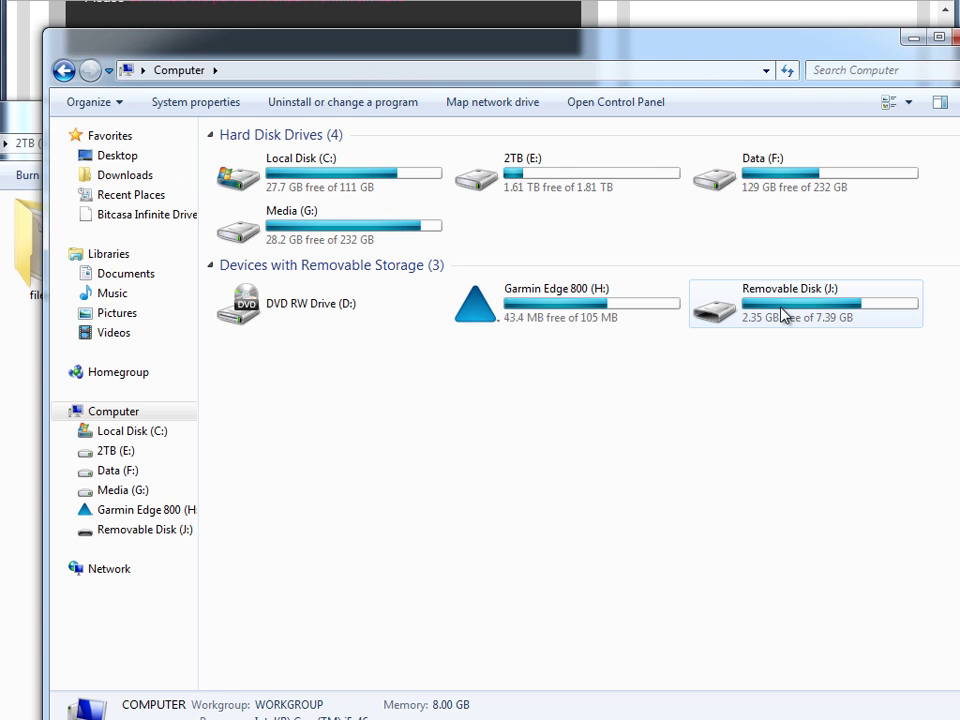
pyautogui.moveTo(784, 314)
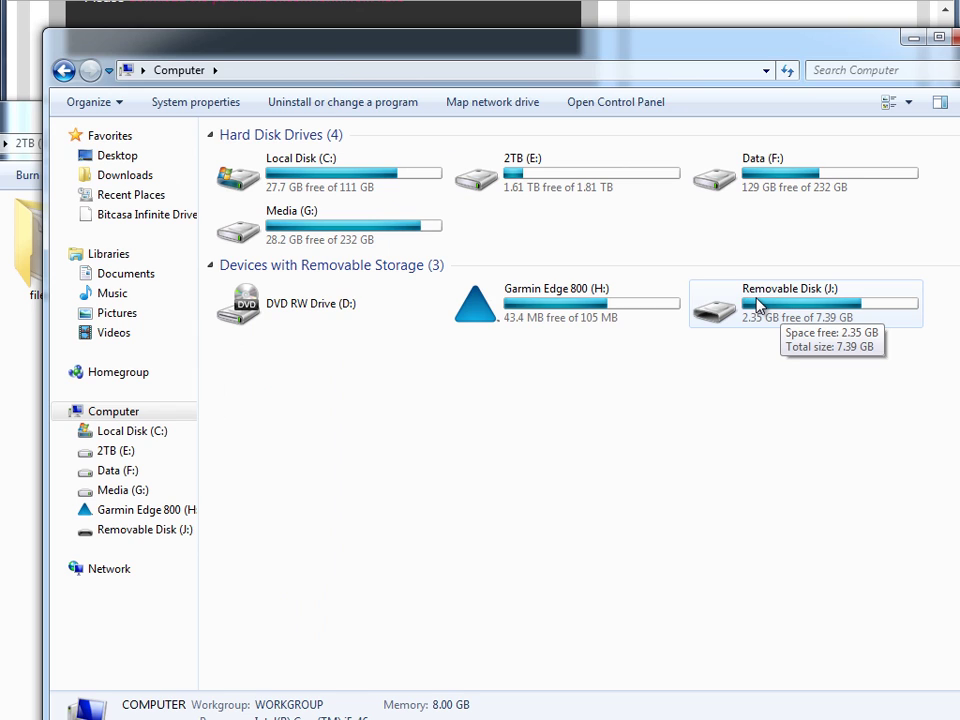
pyautogui.doubleClick(757, 306)
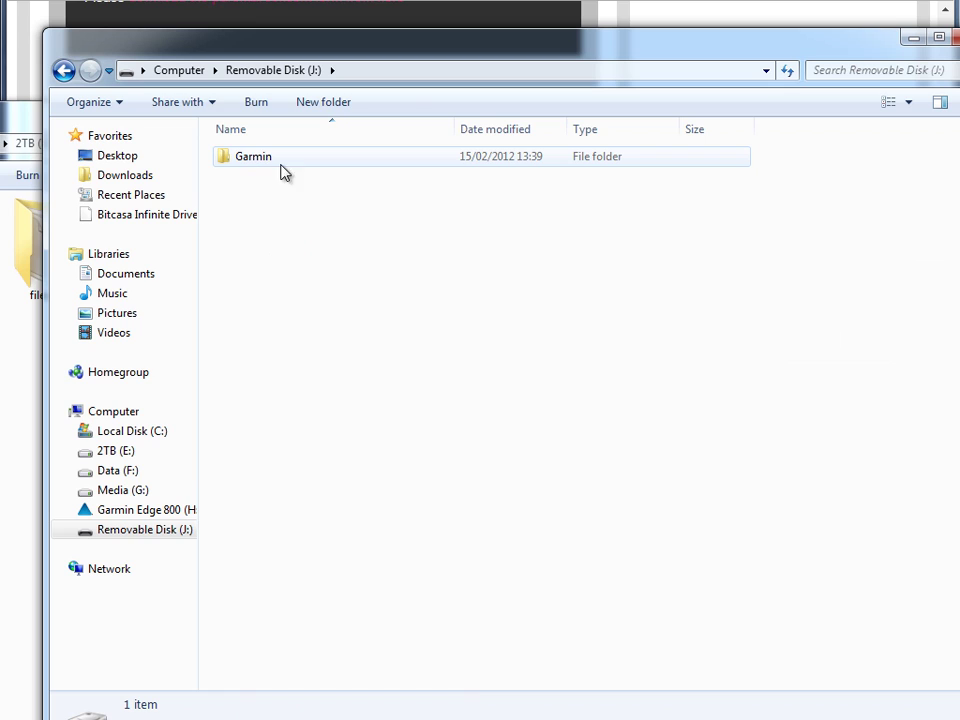
pyautogui.rightClick(276, 242)
pyautogui.moveTo(387, 489)
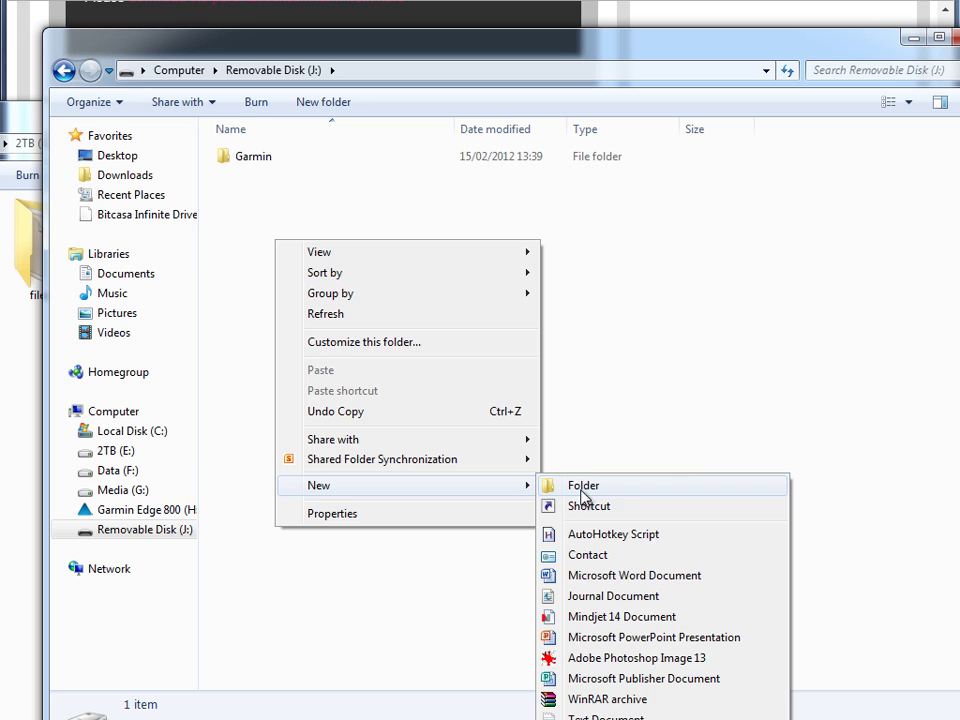
pyautogui.click(300, 180)
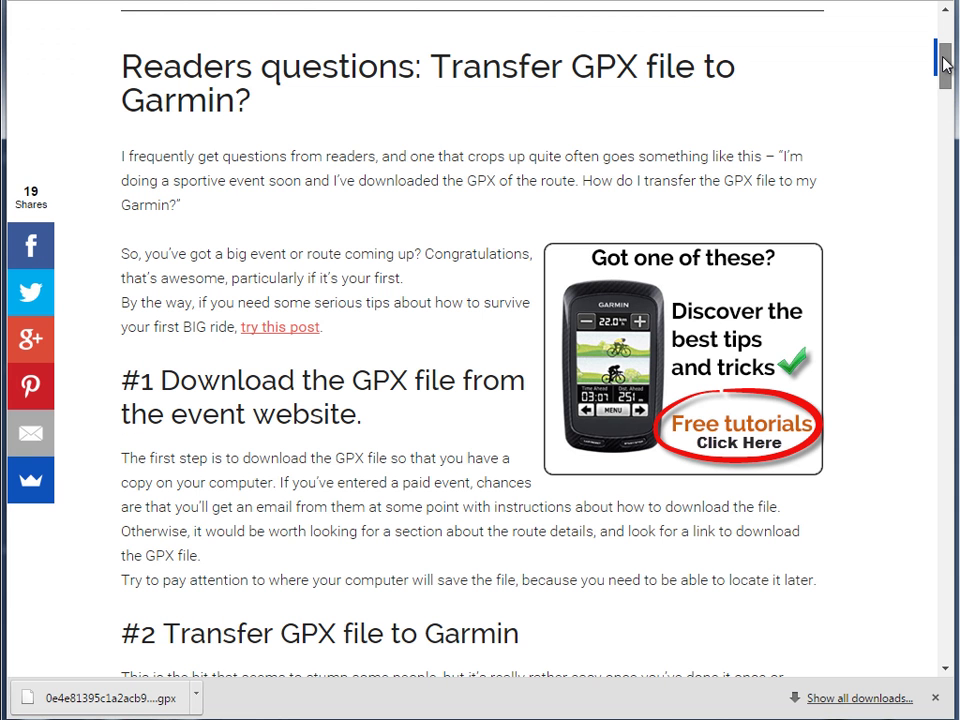
# - Scroll the ScarletFire tutorial to the Turn Guidance ON, Virtual Partner OFF course settings
pyautogui.scroll(-3, 948, 88)
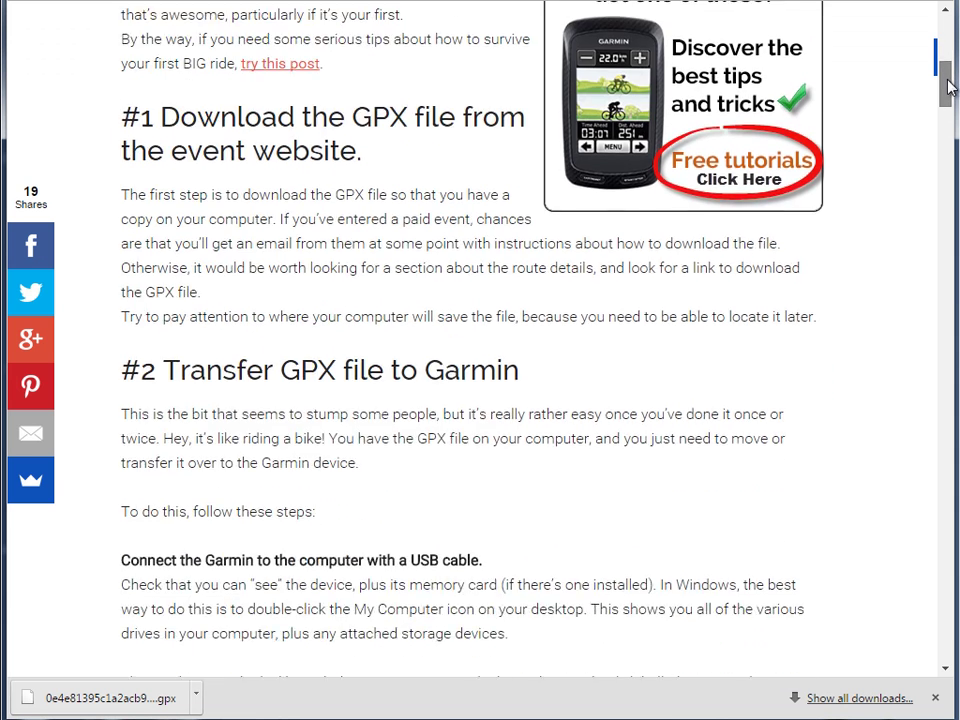
pyautogui.scroll(-3, 948, 88)
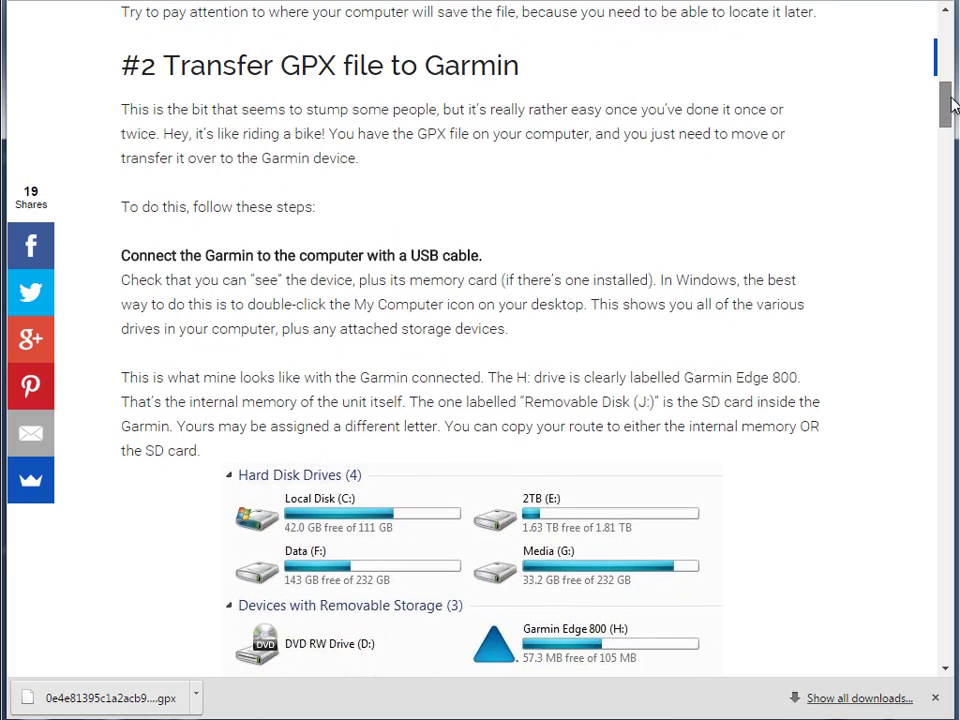
pyautogui.moveTo(952, 105); pyautogui.dragTo(946, 210)
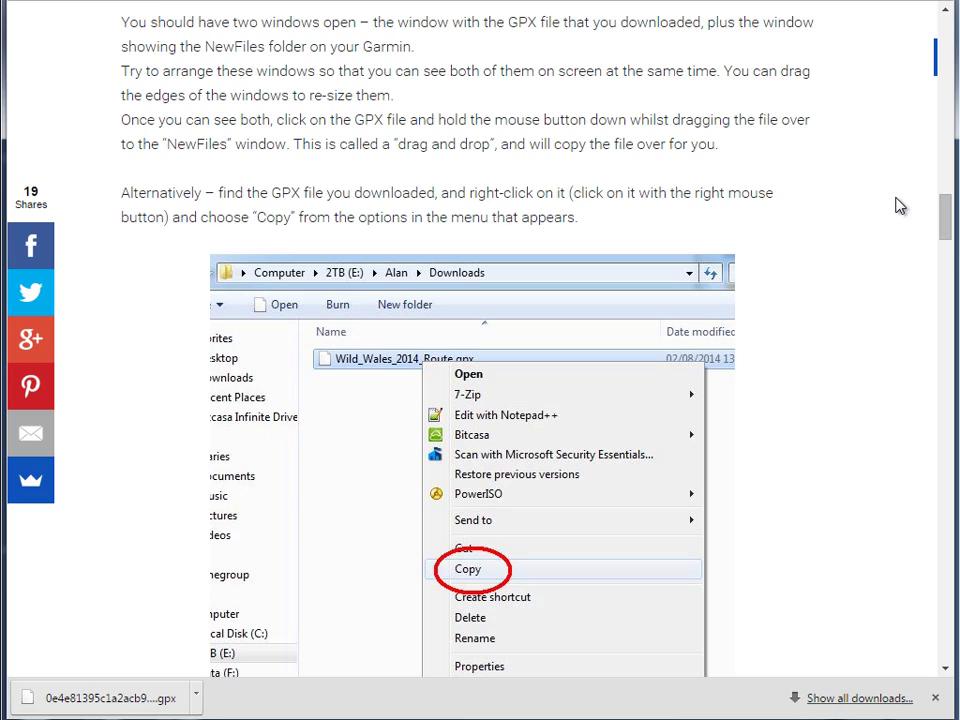
pyautogui.moveTo(943, 210); pyautogui.dragTo(948, 300)
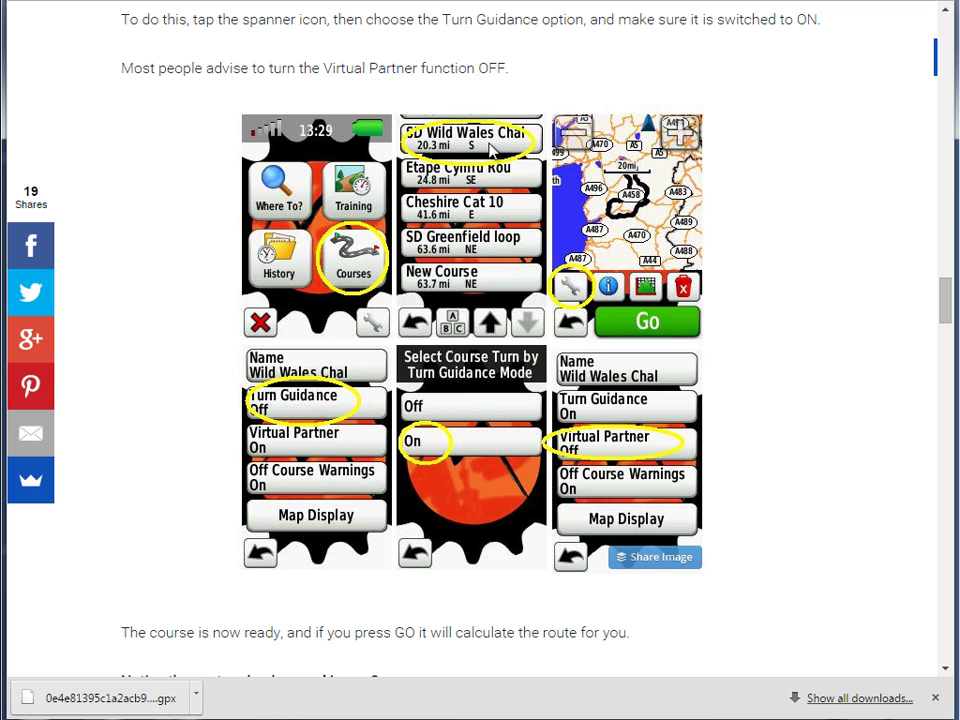
# - Return to the top of the article titled 'Readers questions: Transfer GPX file to Garmin?'
pyautogui.scroll(-1, 492, 143)
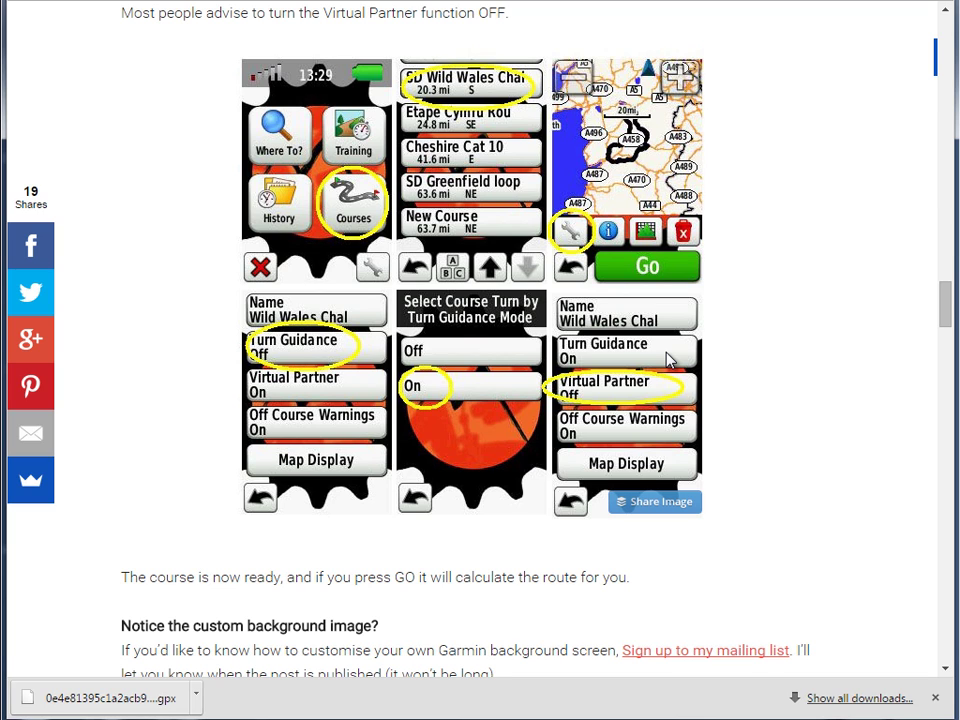
pyautogui.moveTo(944, 303); pyautogui.dragTo(948, 55)
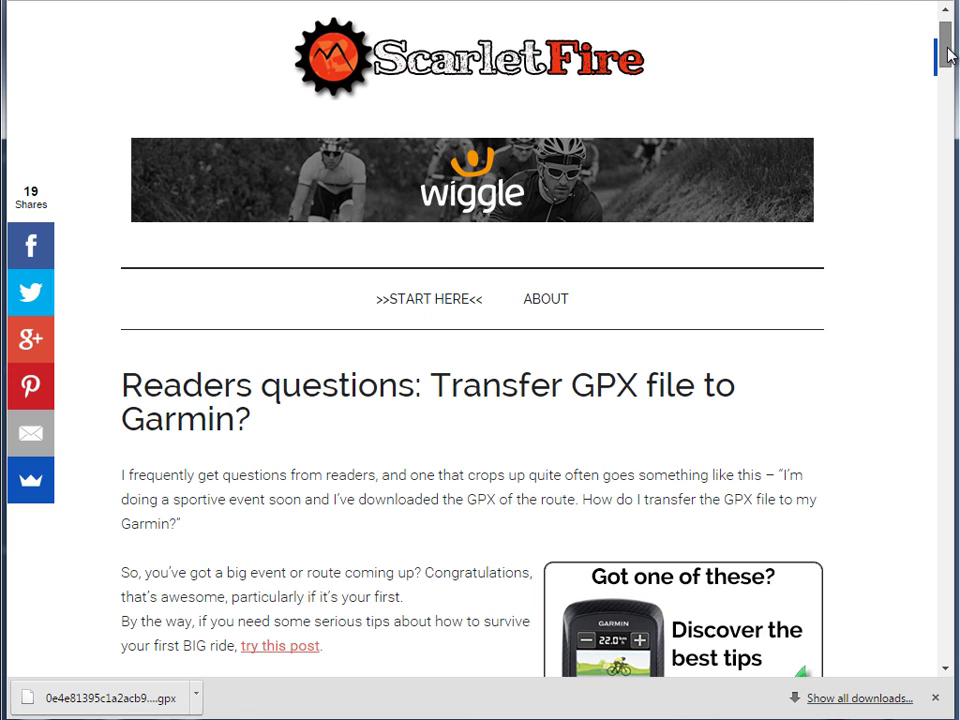
# - Scroll down to the '#1 Download the GPX file from the event website' heading
pyautogui.scroll(-1, 948, 55)
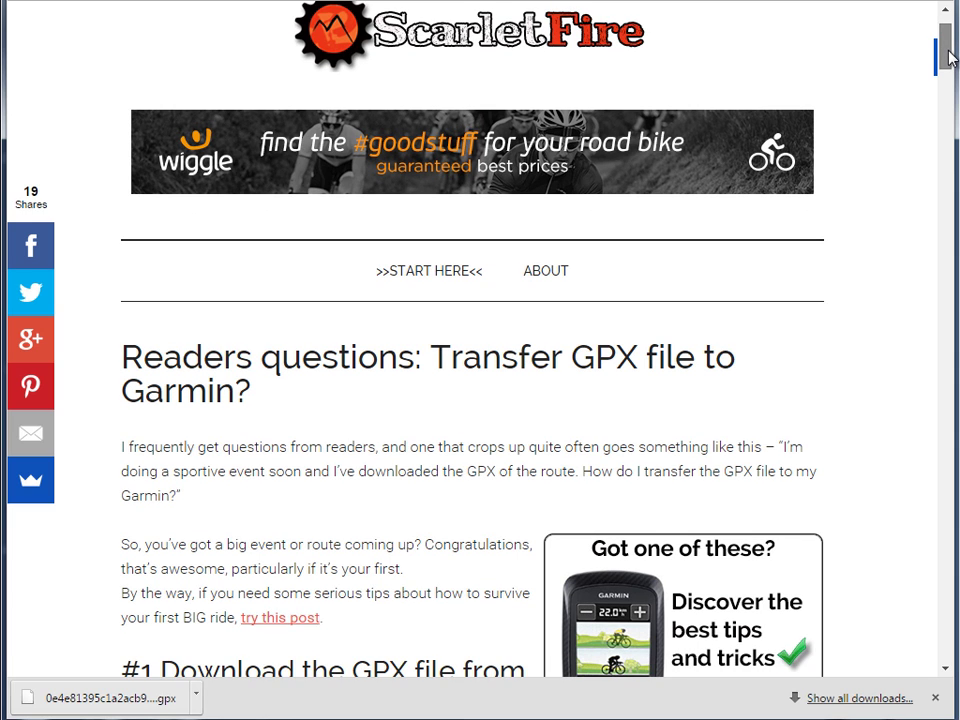
pyautogui.moveTo(948, 55); pyautogui.dragTo(955, 76)
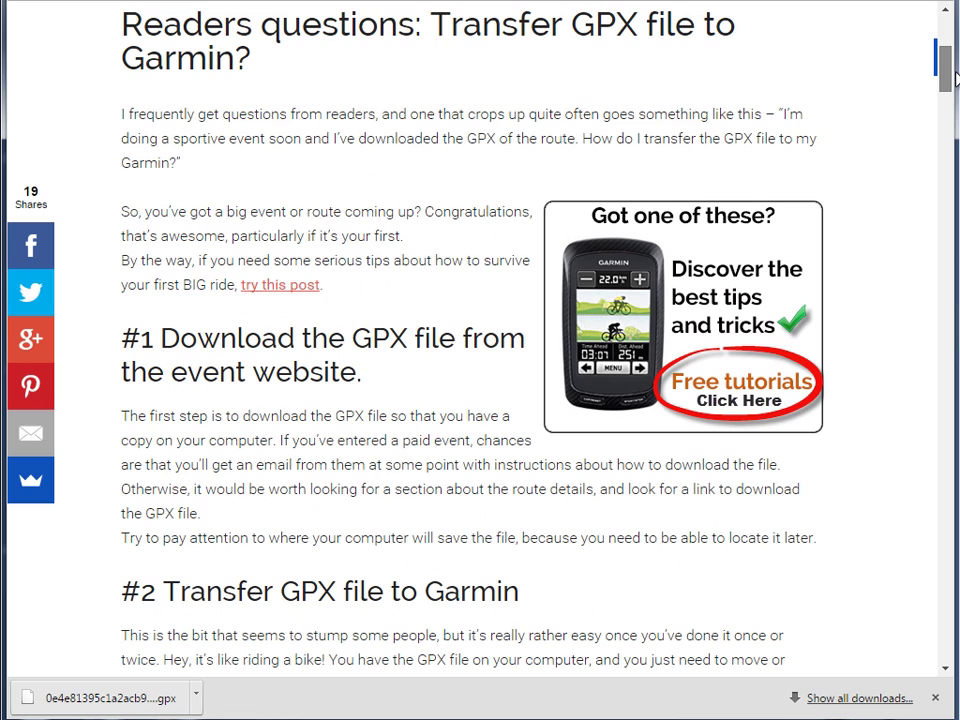